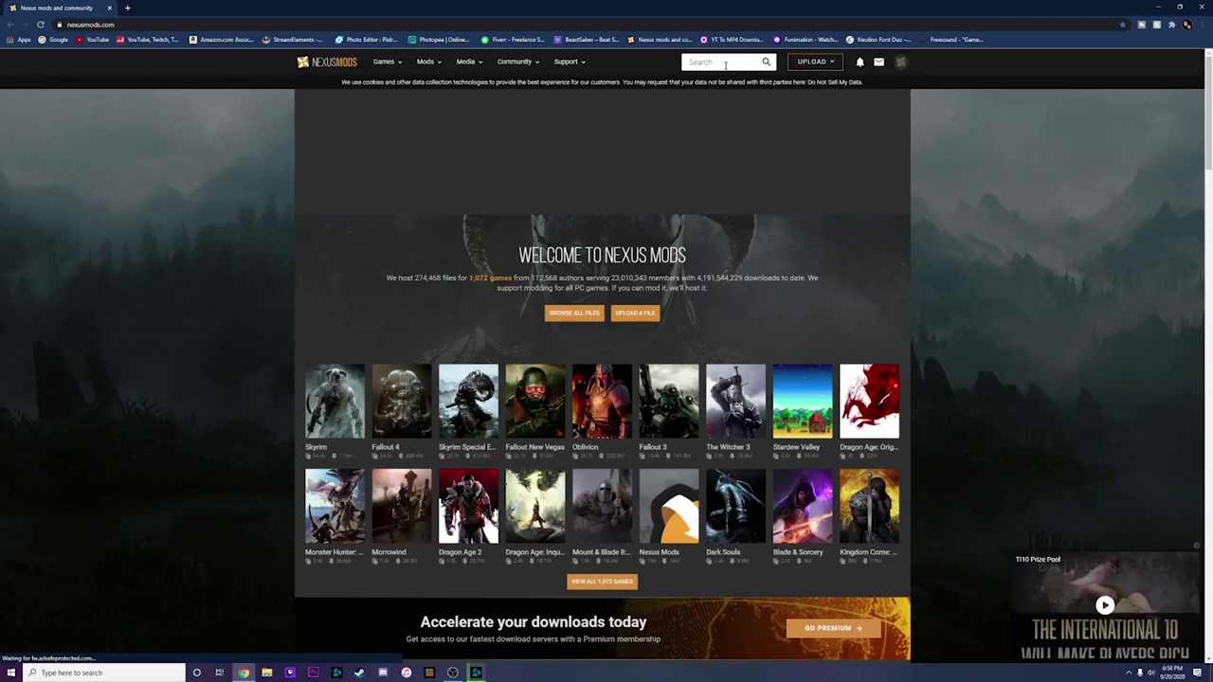
Search Nexus Mods for "vortex" and open the manual download files of the official Vortex mod manager.
{"action": "left_click", "coordinate": [722, 62]}
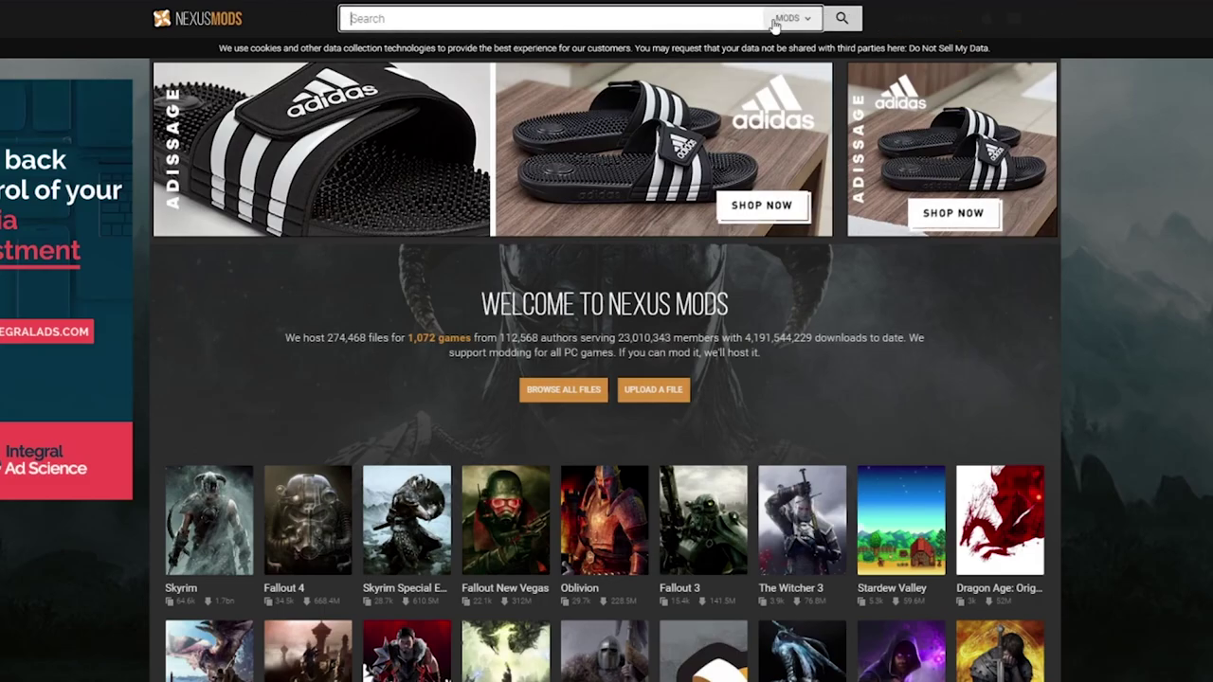
{"action": "type", "text": "vortex"}
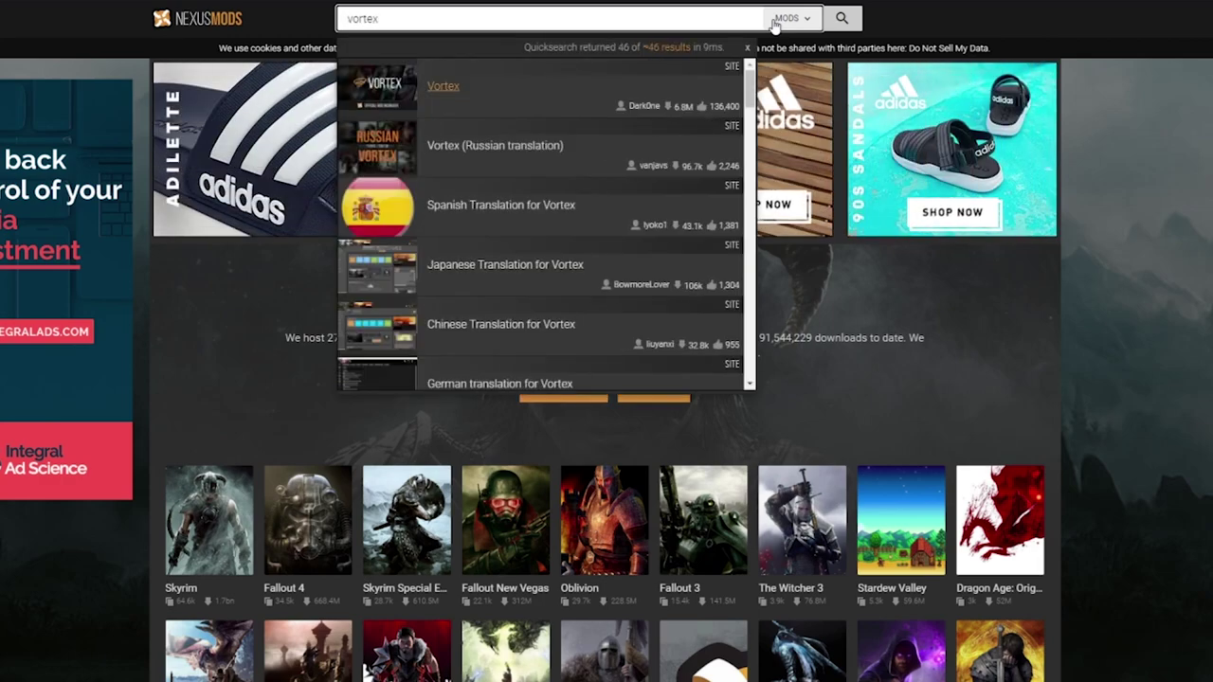
{"action": "key", "text": "Return"}
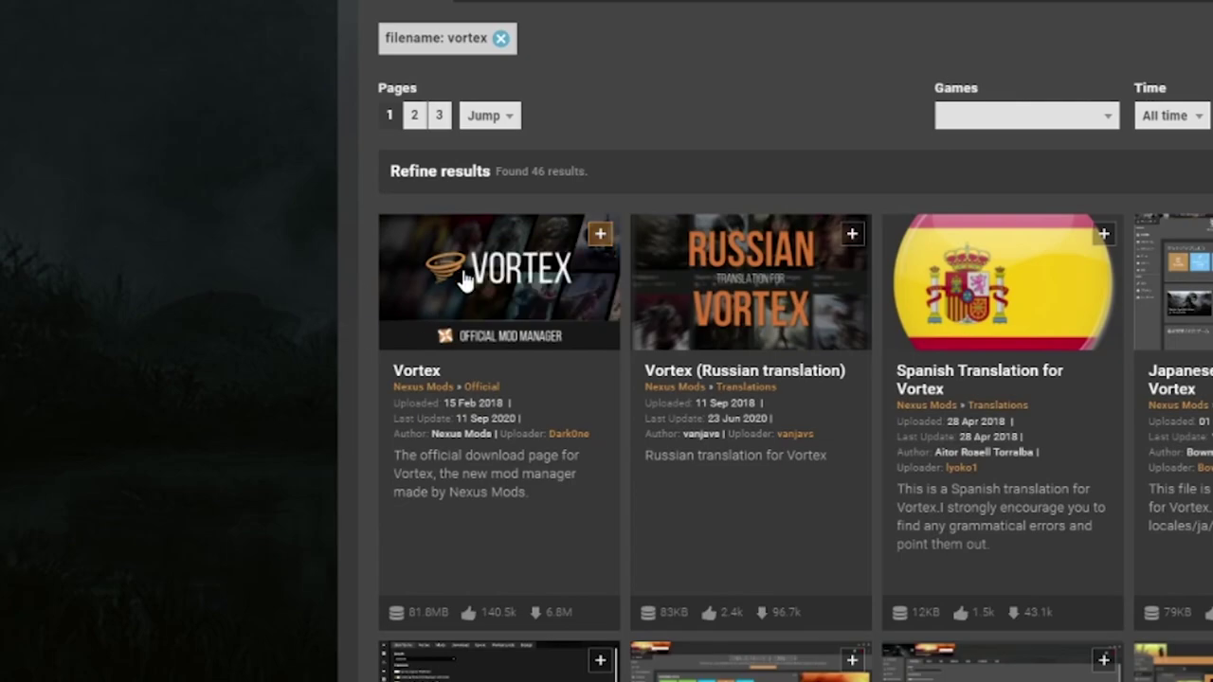
{"action": "left_click", "coordinate": [455, 323]}
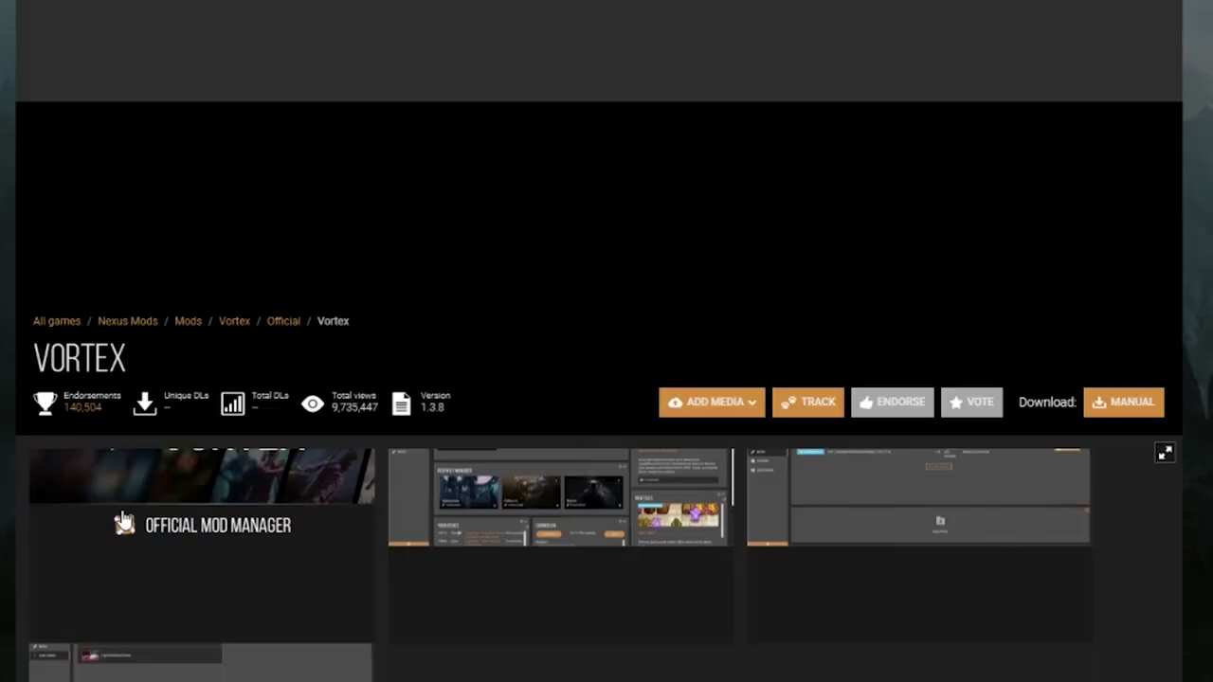
{"action": "left_click", "coordinate": [1141, 407]}
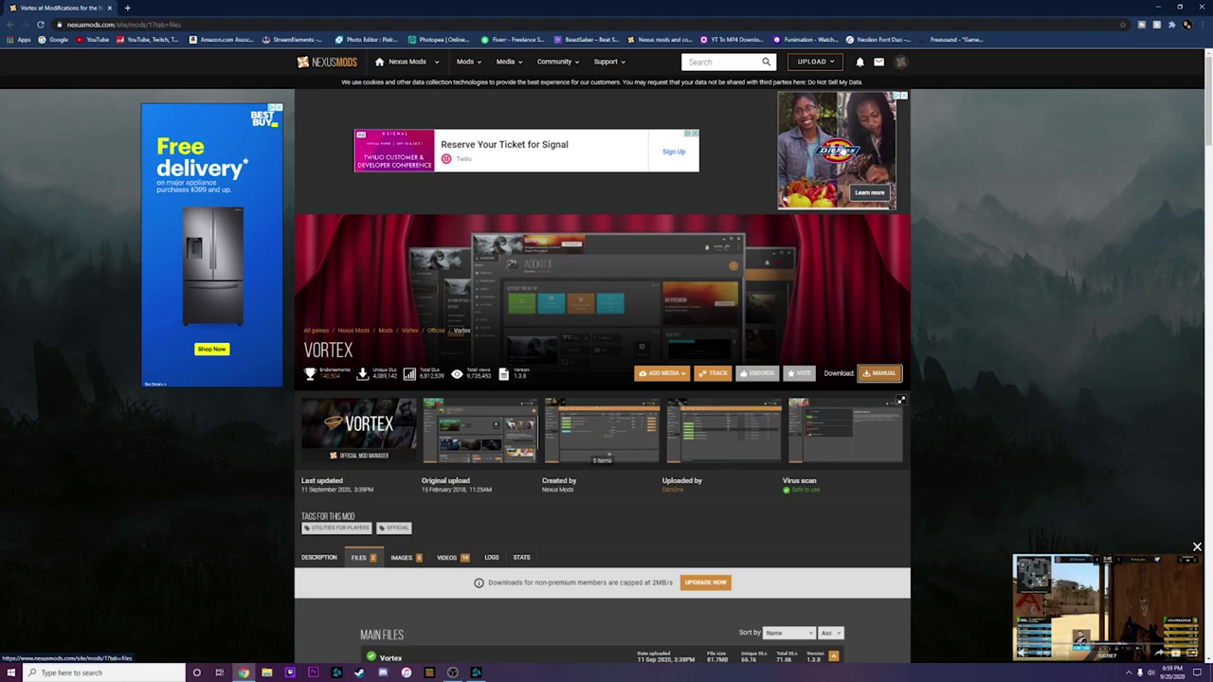
Look at the options of the signed-in Nexus Mods account.
{"action": "left_click", "coordinate": [900, 62]}
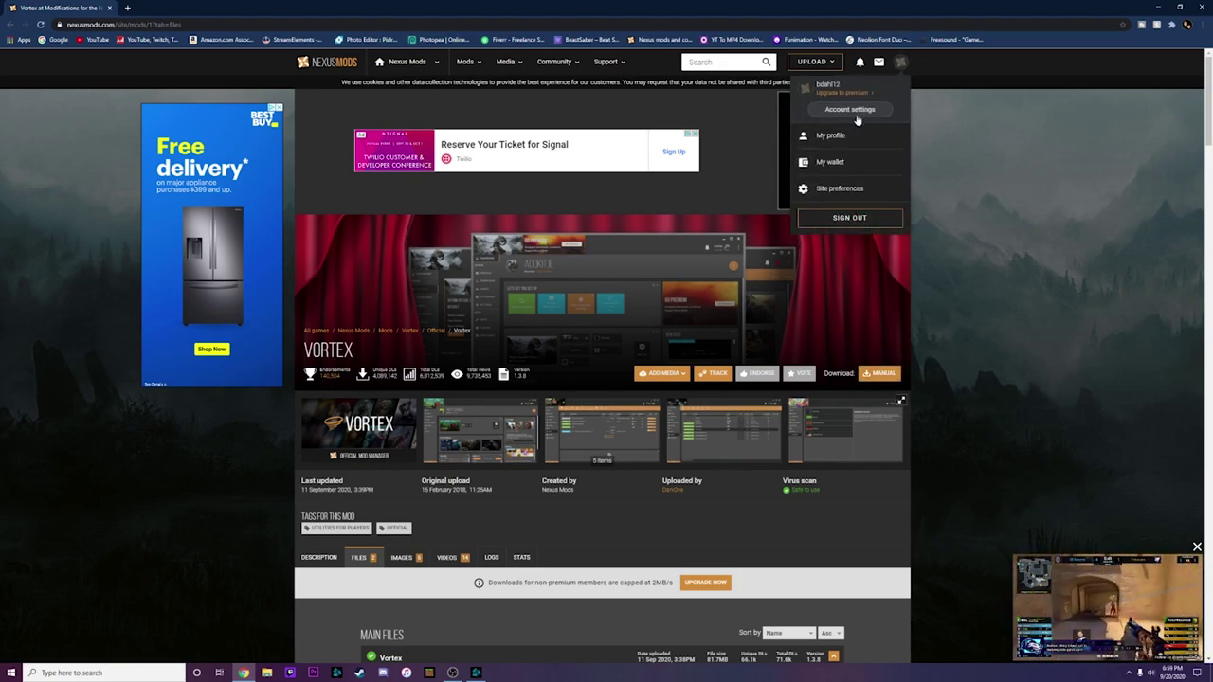
{"action": "left_click", "coordinate": [902, 68]}
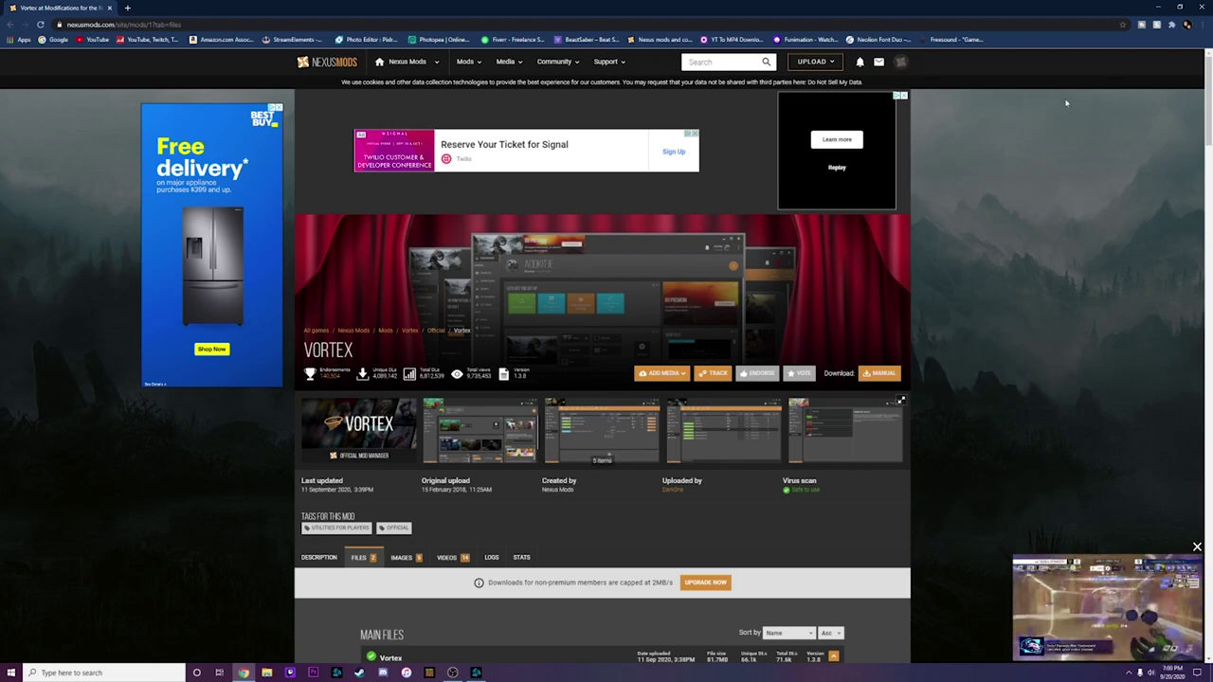
Switch to Vortex, set Blade & Sorcery as a managed game and show its game details.
{"action": "left_click", "coordinate": [1161, 7]}
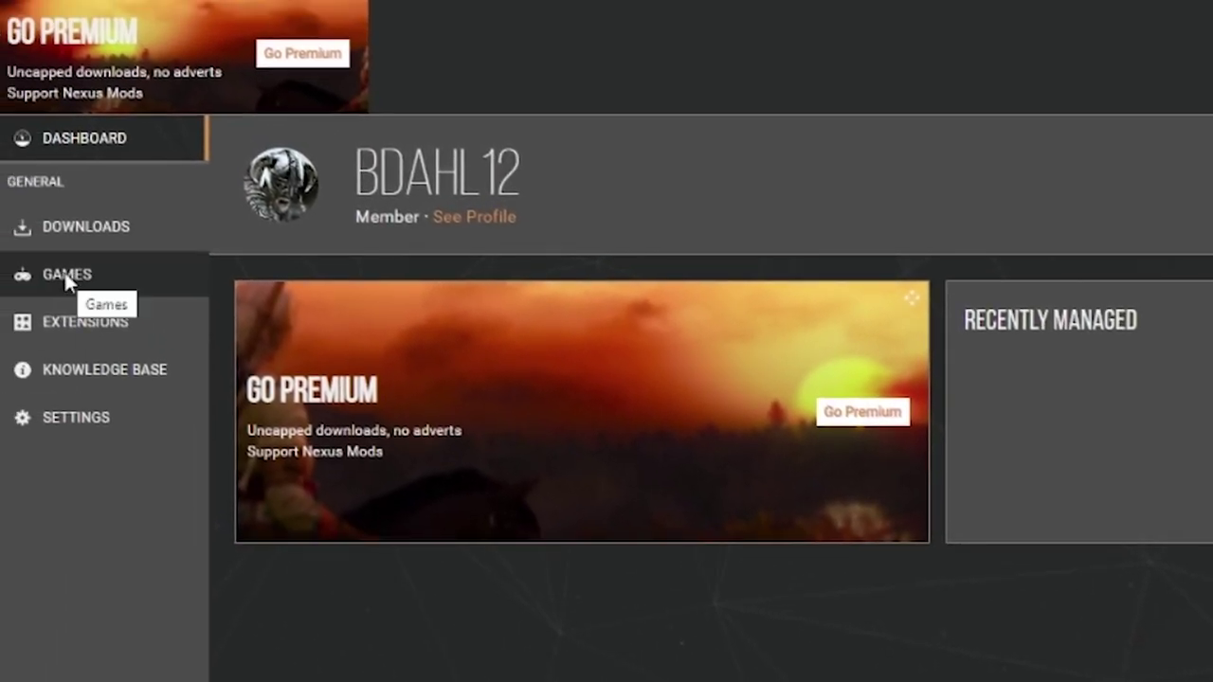
{"action": "left_click", "coordinate": [67, 276]}
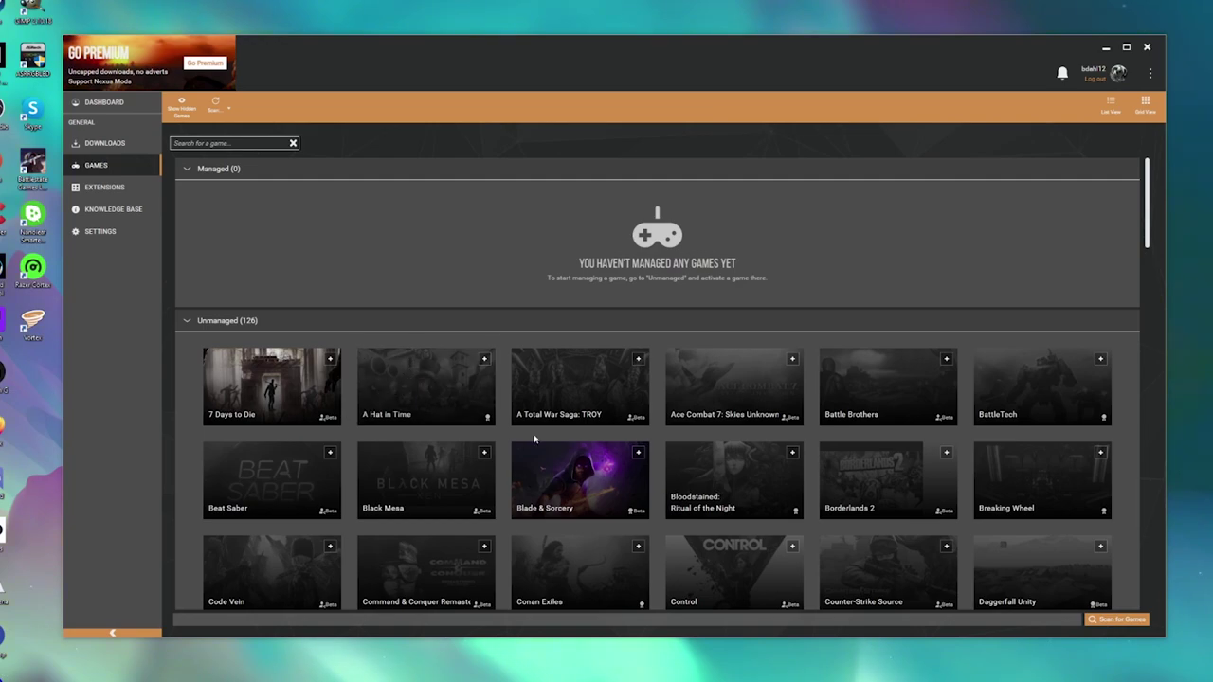
{"action": "mouse_move", "coordinate": [565, 466]}
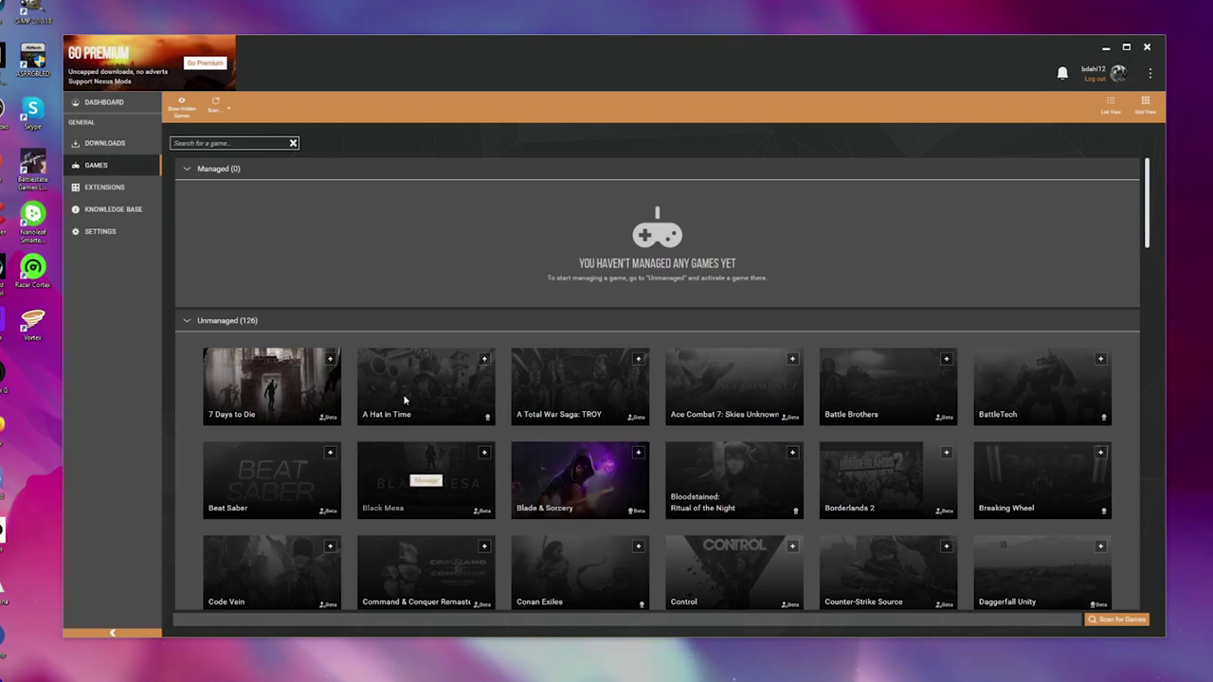
{"action": "mouse_move", "coordinate": [595, 496]}
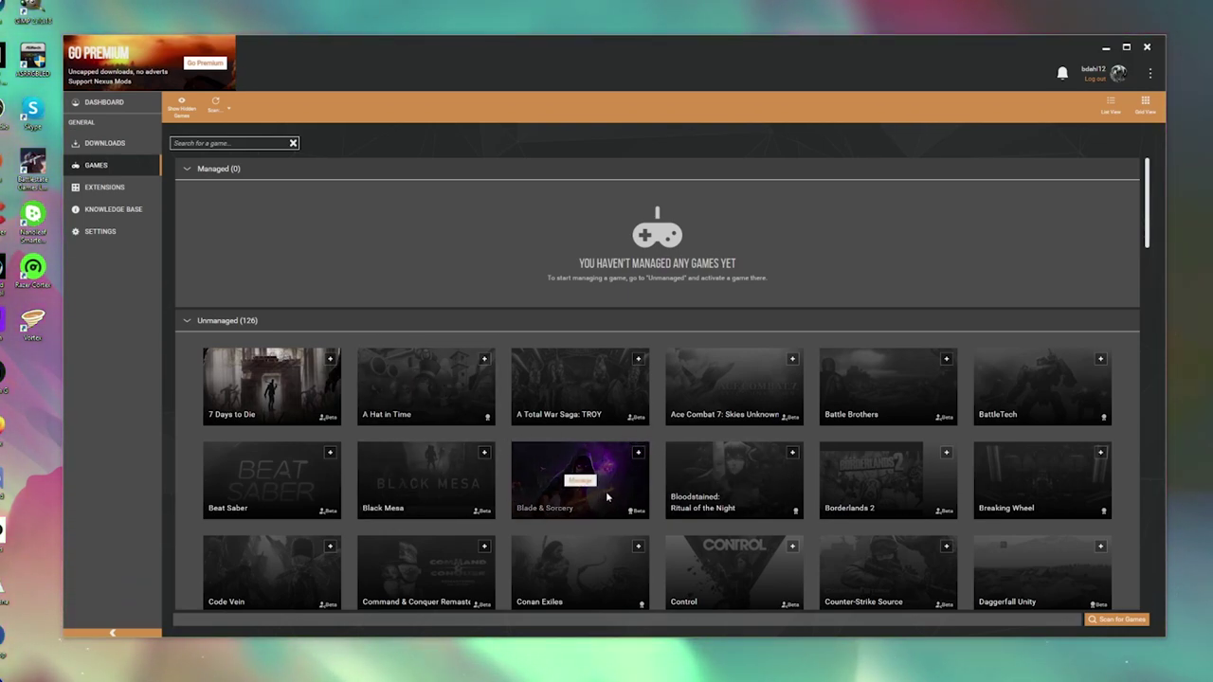
{"action": "left_click", "coordinate": [580, 482]}
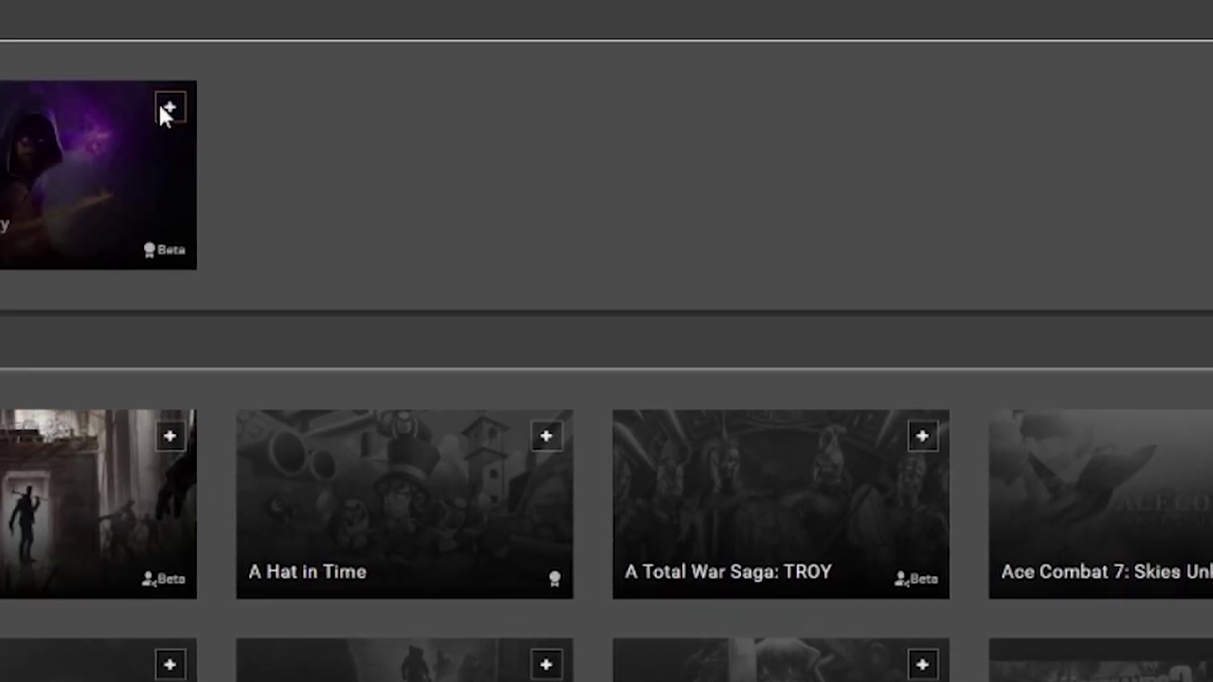
{"action": "left_click", "coordinate": [328, 209]}
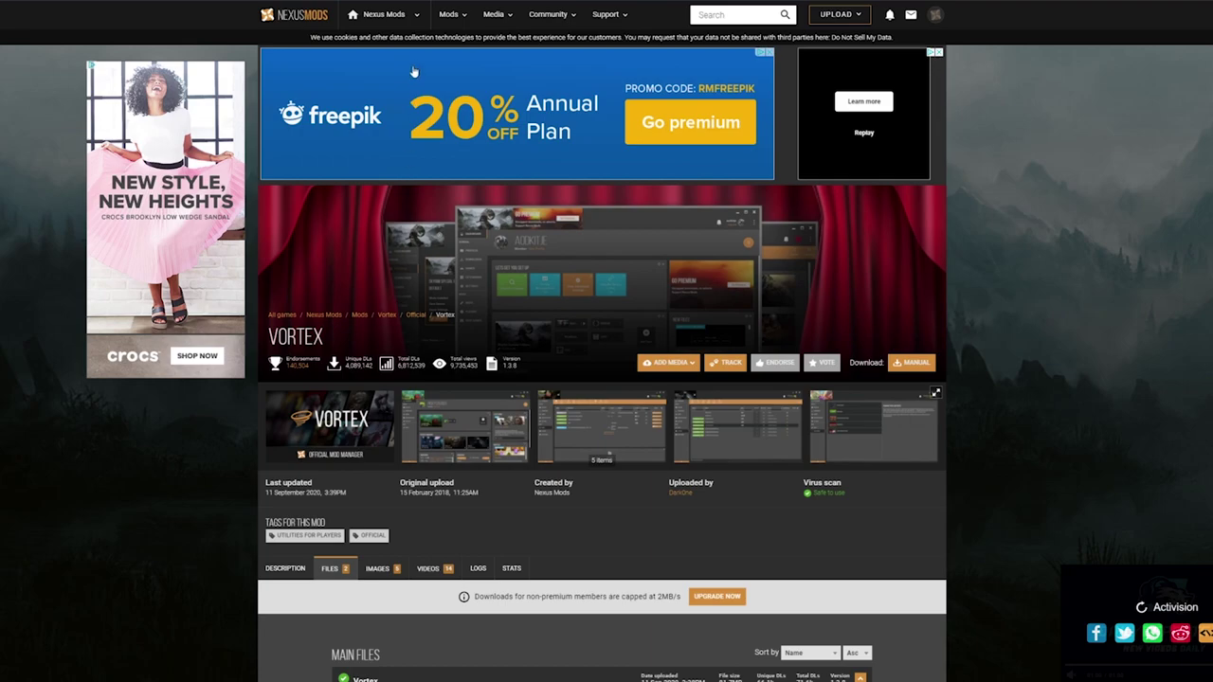
Go from the Nexus Mods home page to the full games list and open Blade & Sorcery.
{"action": "left_click", "coordinate": [305, 15]}
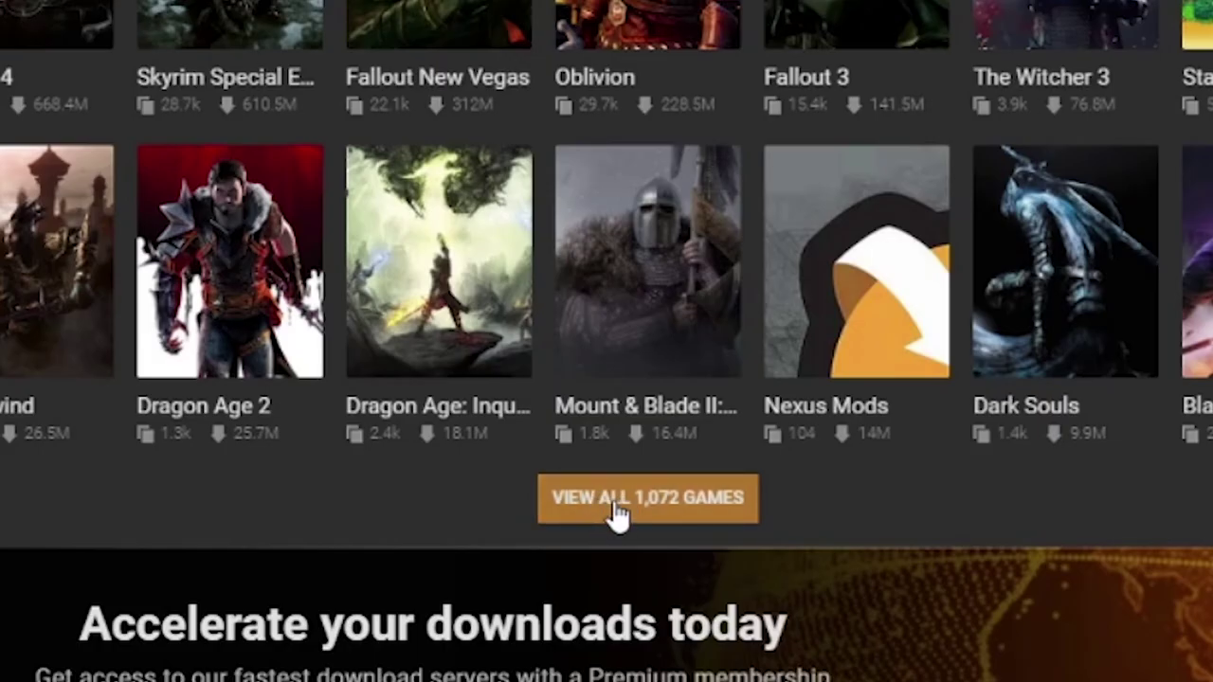
{"action": "left_click", "coordinate": [616, 513]}
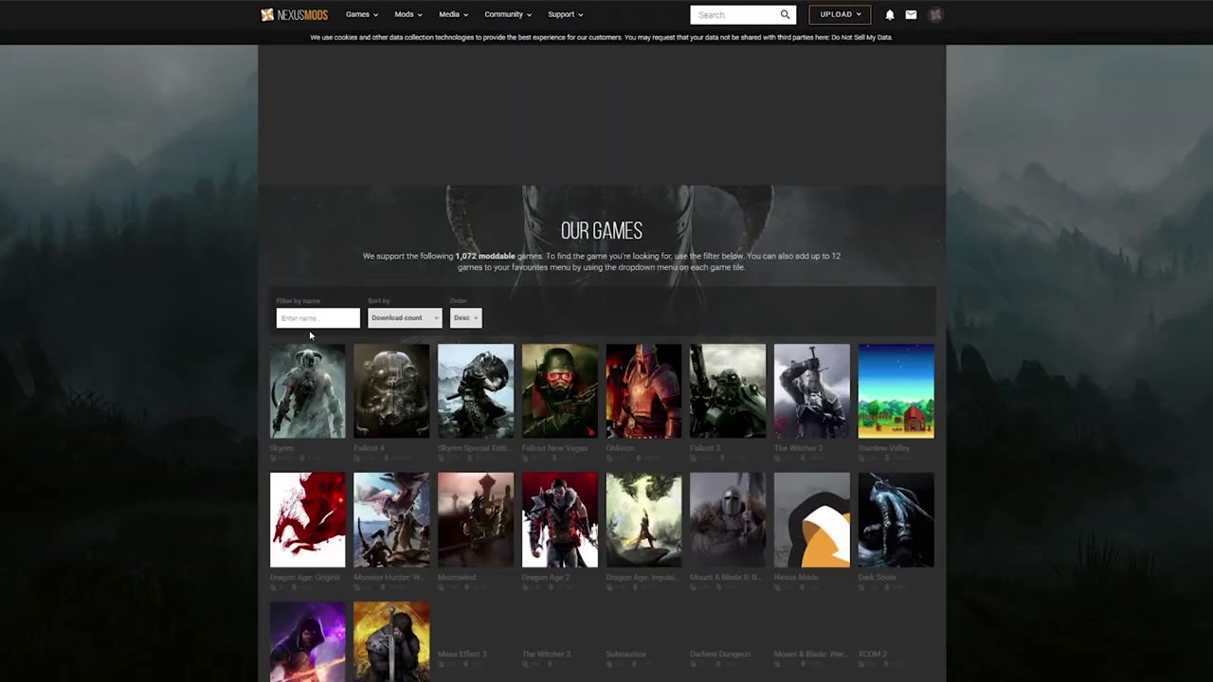
{"action": "left_click", "coordinate": [308, 319]}
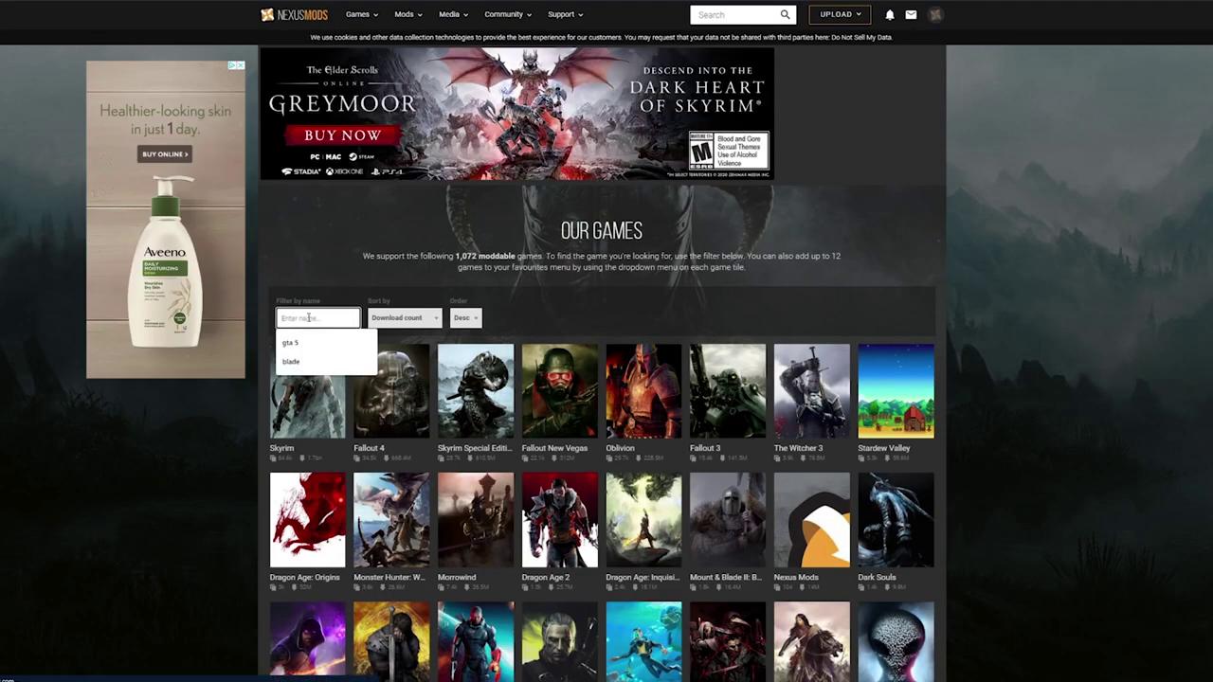
{"action": "scroll", "coordinate": [309, 319], "scroll_direction": "down", "scroll_amount": 2}
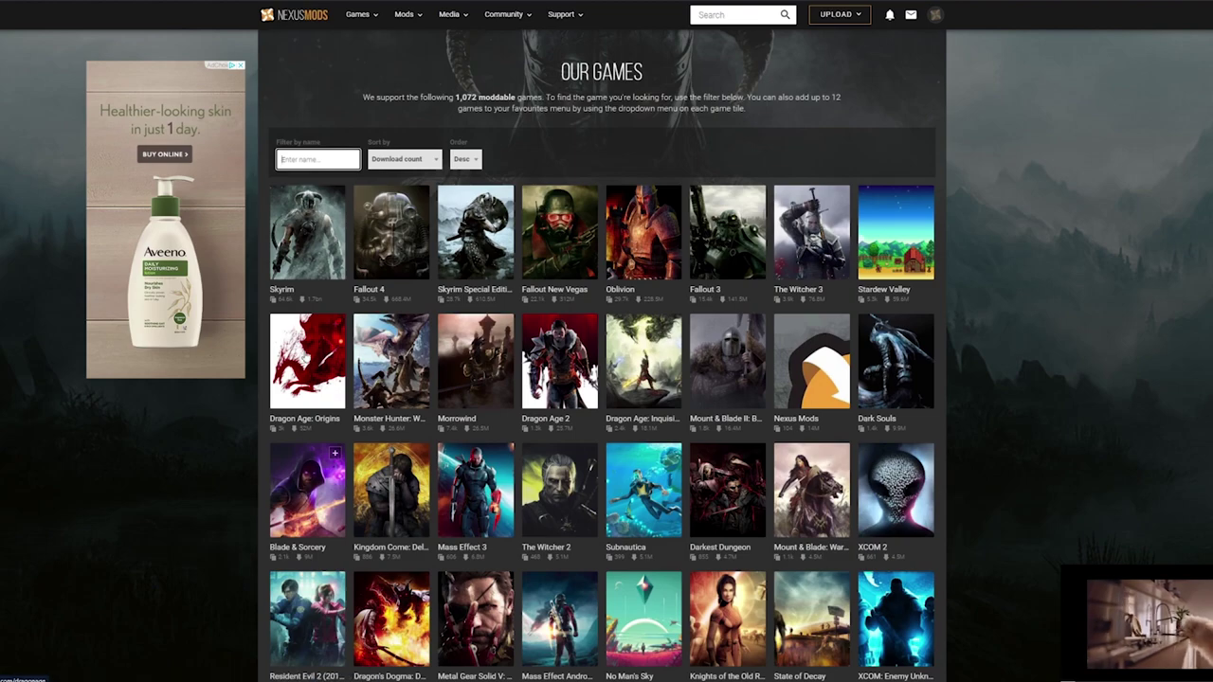
{"action": "left_click", "coordinate": [315, 487]}
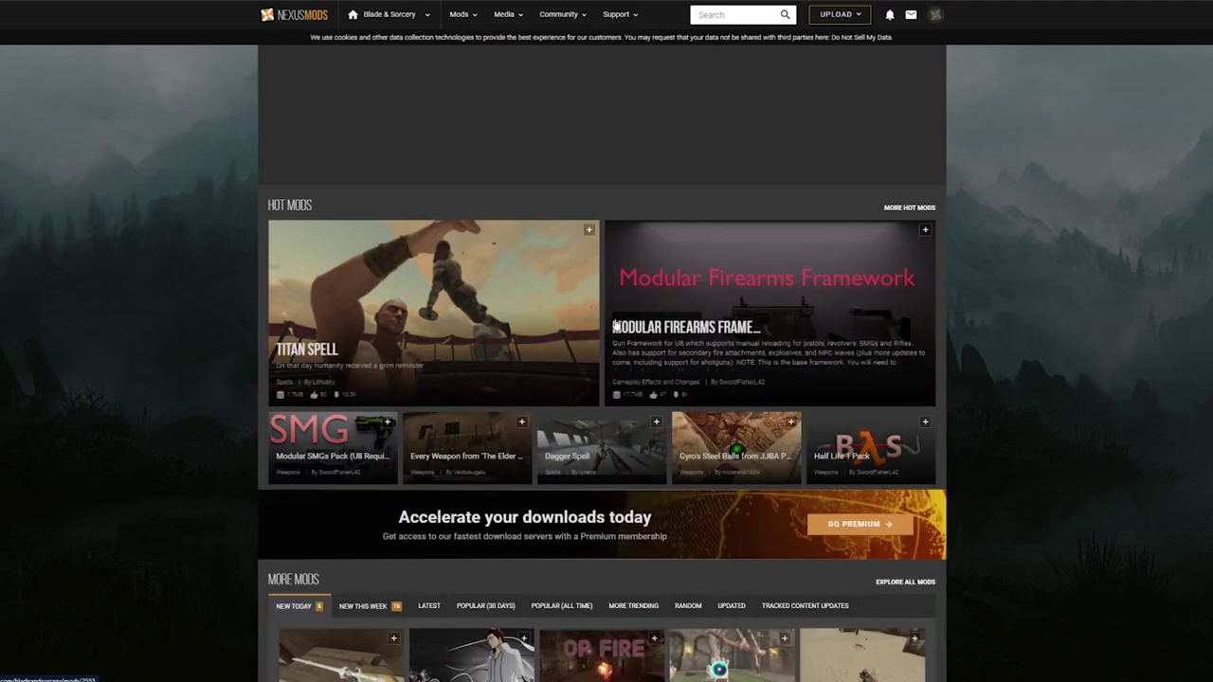
Look through the Blade & Sorcery mods, including the all-time popular and latest lists.
{"action": "scroll", "coordinate": [618, 325], "scroll_direction": "down", "scroll_amount": 4}
{"action": "scroll", "coordinate": [596, 420], "scroll_direction": "up", "scroll_amount": 3}
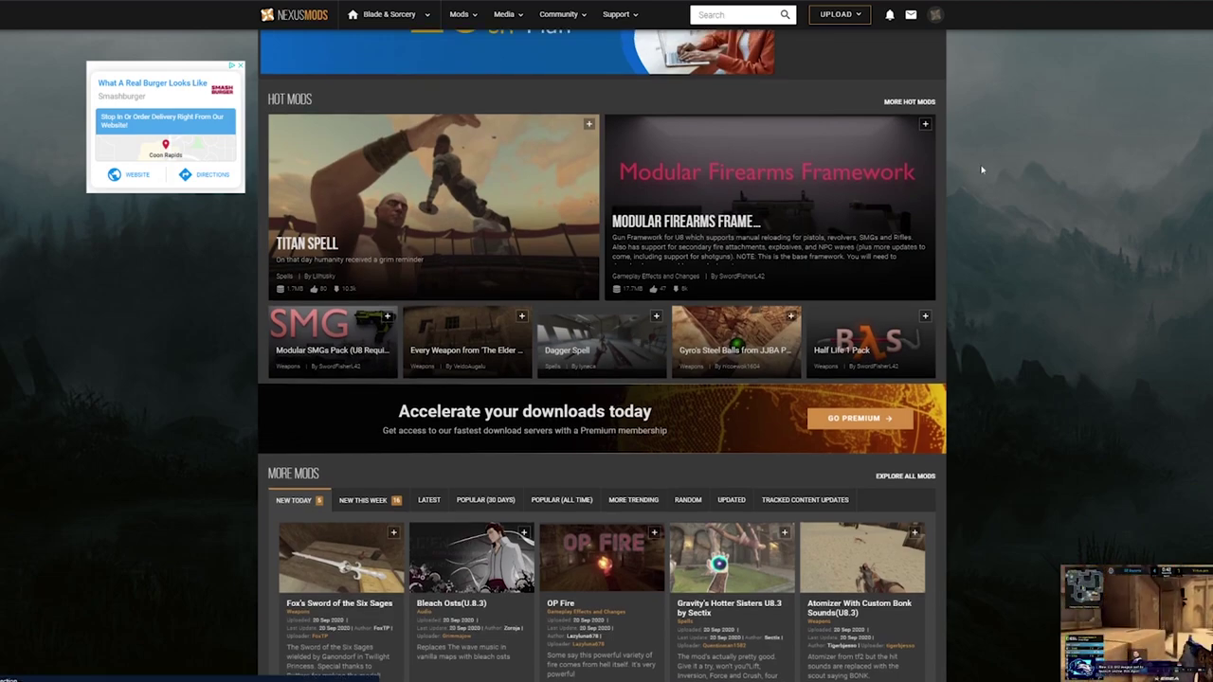
{"action": "scroll", "coordinate": [463, 388], "scroll_direction": "down", "scroll_amount": 1}
{"action": "left_click", "coordinate": [566, 395]}
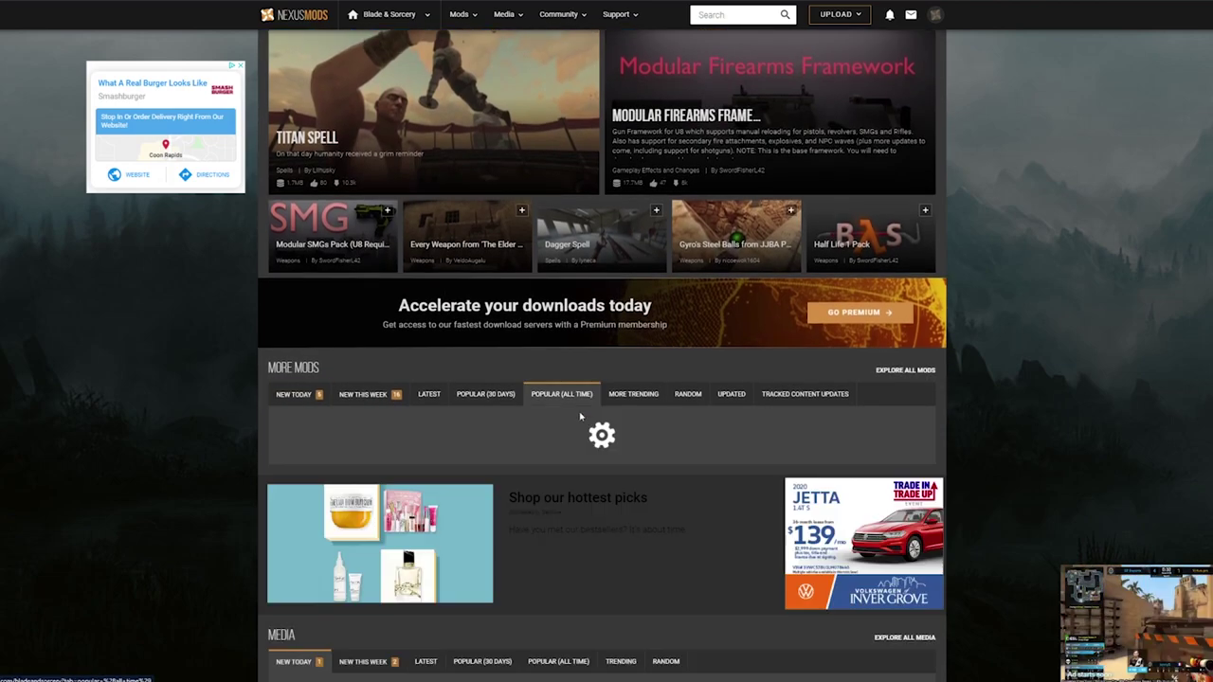
{"action": "left_click", "coordinate": [427, 395]}
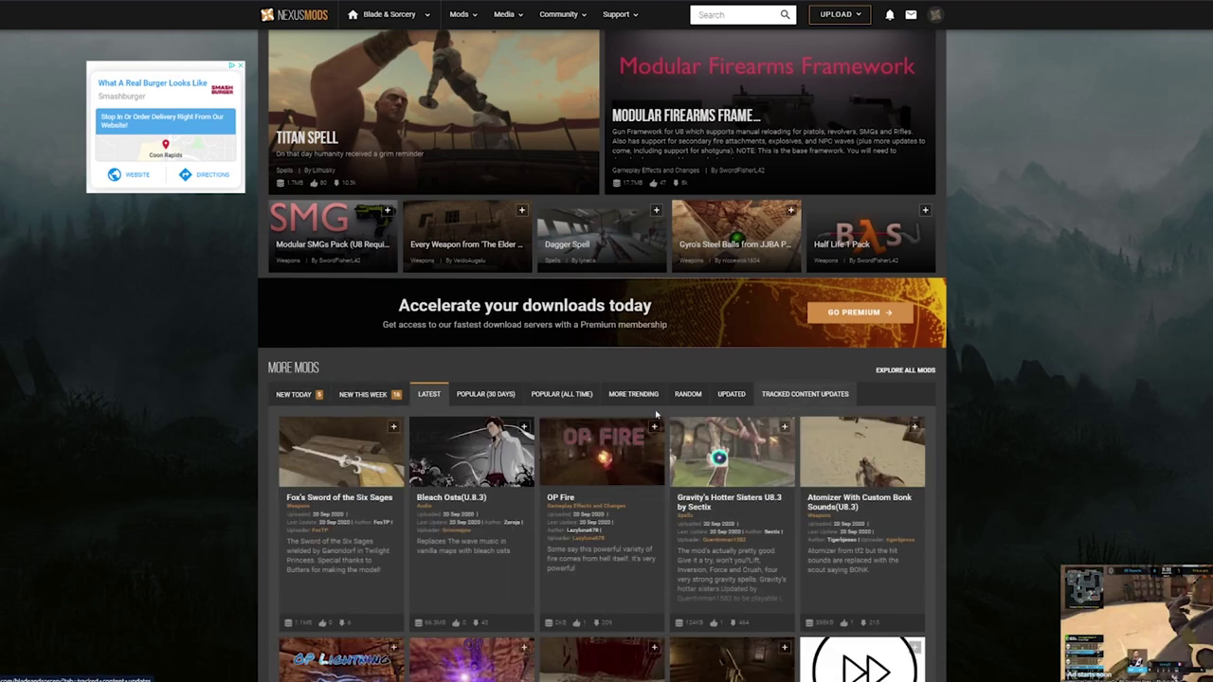
{"action": "scroll", "coordinate": [511, 350], "scroll_direction": "up", "scroll_amount": 2}
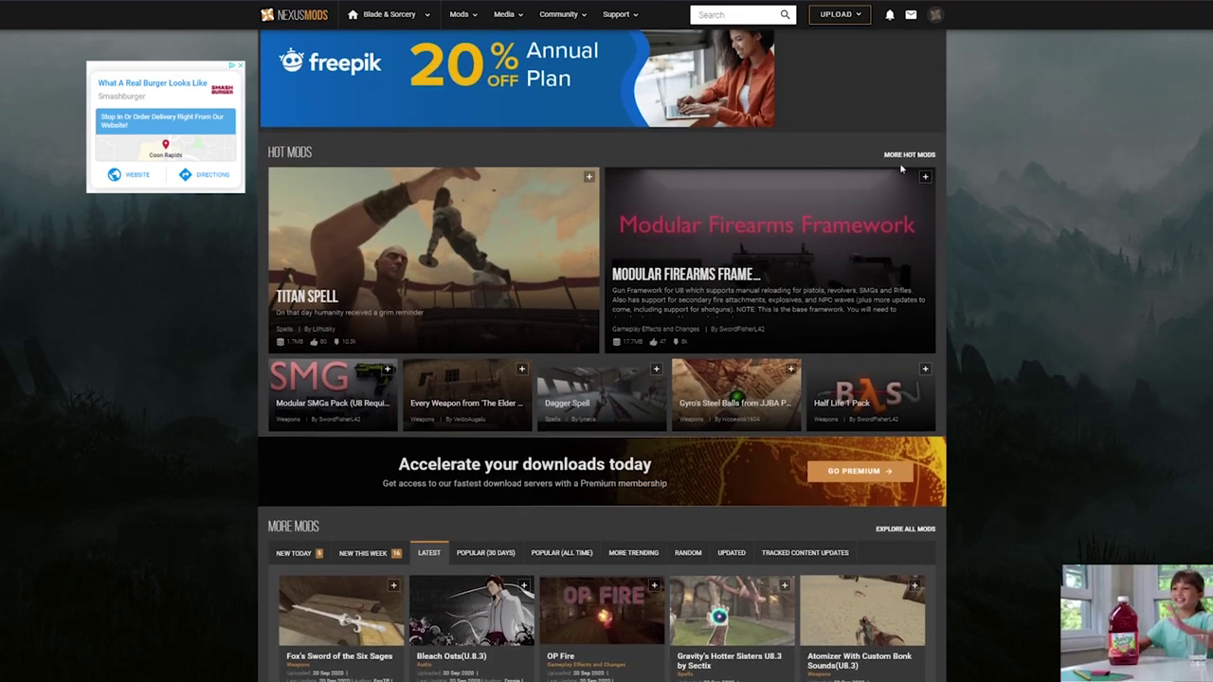
Open the full list of hot mods for Blade & Sorcery and look through the entries.
{"action": "left_click", "coordinate": [911, 155]}
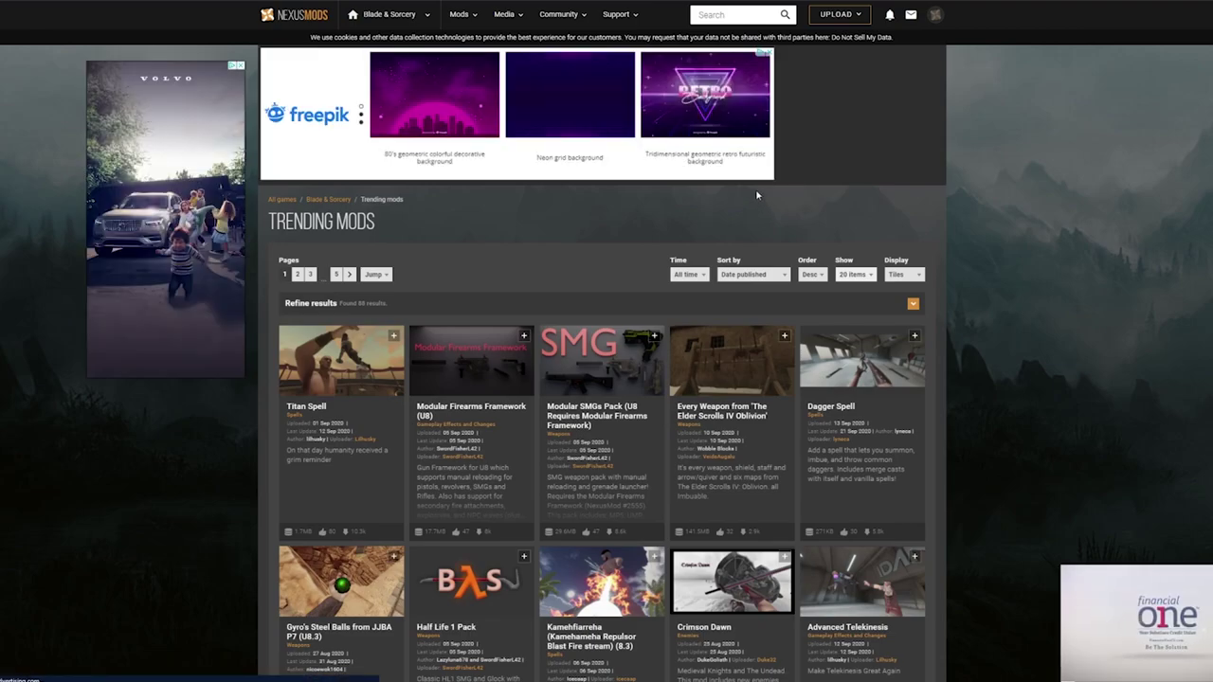
{"action": "scroll", "coordinate": [755, 195], "scroll_direction": "down", "scroll_amount": 4}
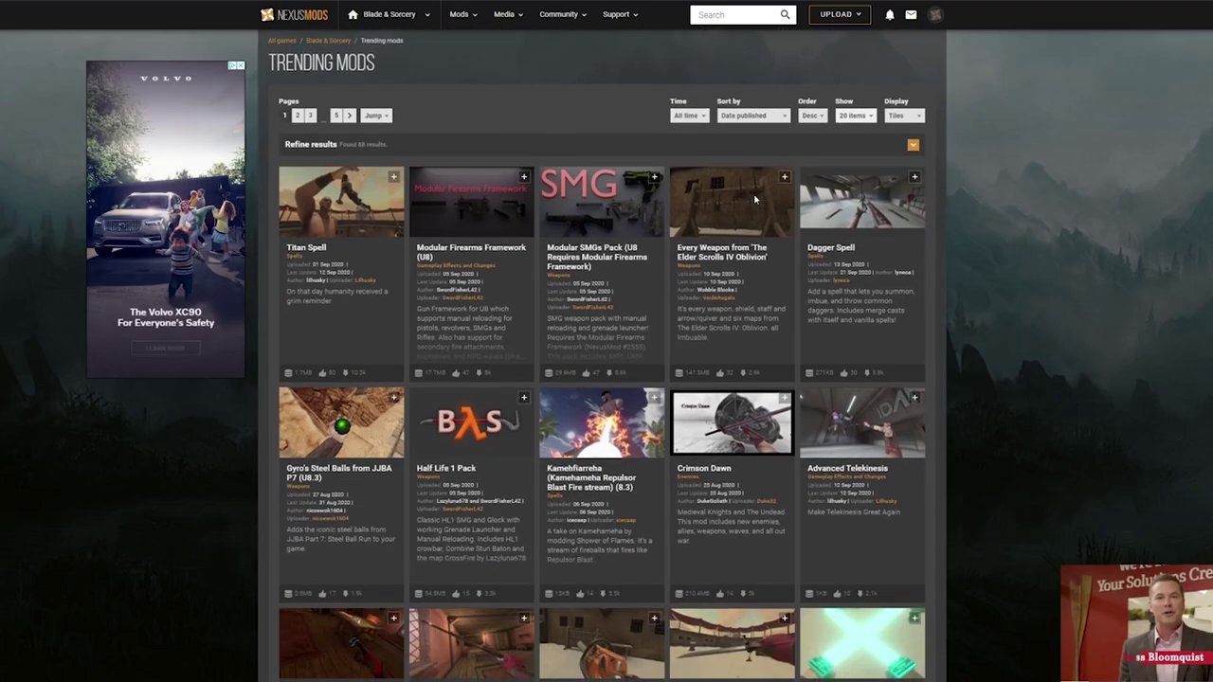
{"action": "scroll", "coordinate": [704, 254], "scroll_direction": "down", "scroll_amount": 1}
{"action": "scroll", "coordinate": [704, 251], "scroll_direction": "up", "scroll_amount": 2}
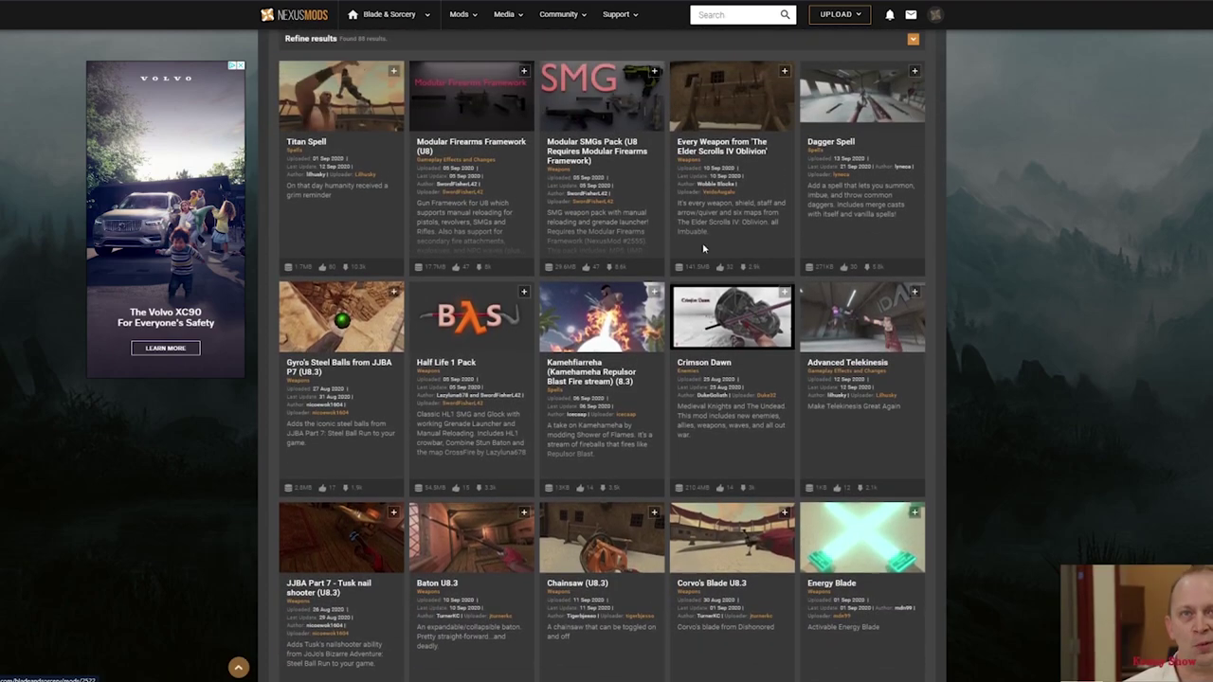
Open the Half Life 1 Pack mod page and view its weapons preview image at full size.
{"action": "left_click", "coordinate": [452, 369]}
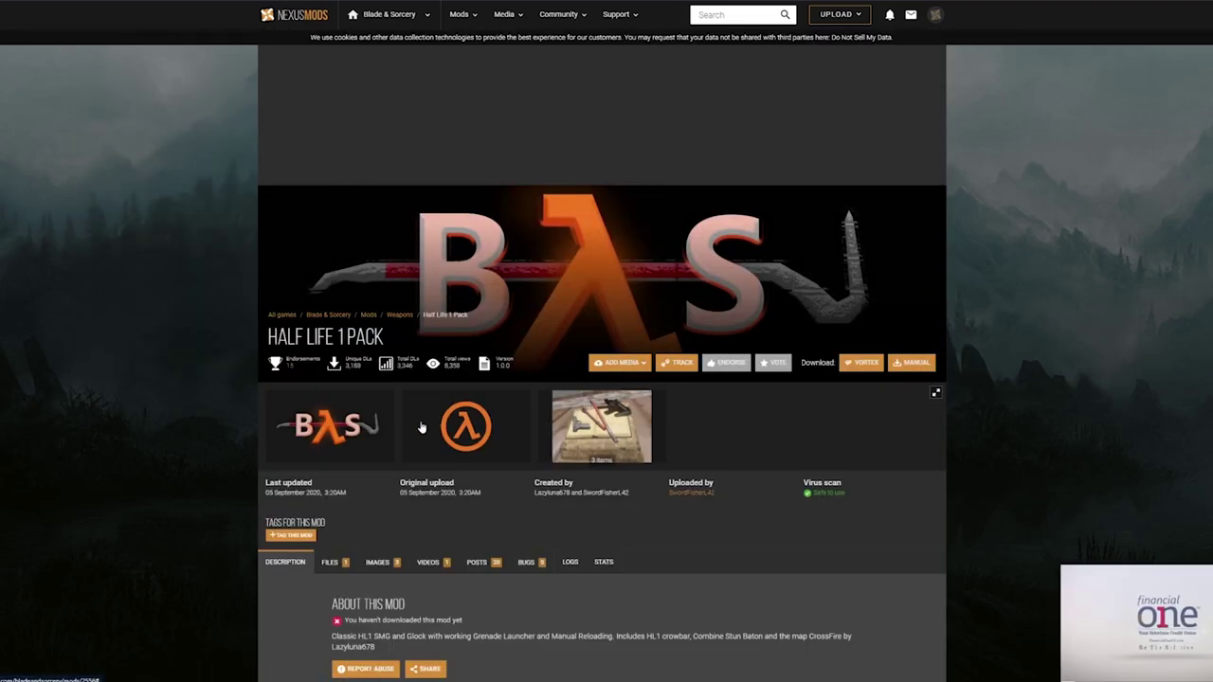
{"action": "left_click", "coordinate": [614, 427]}
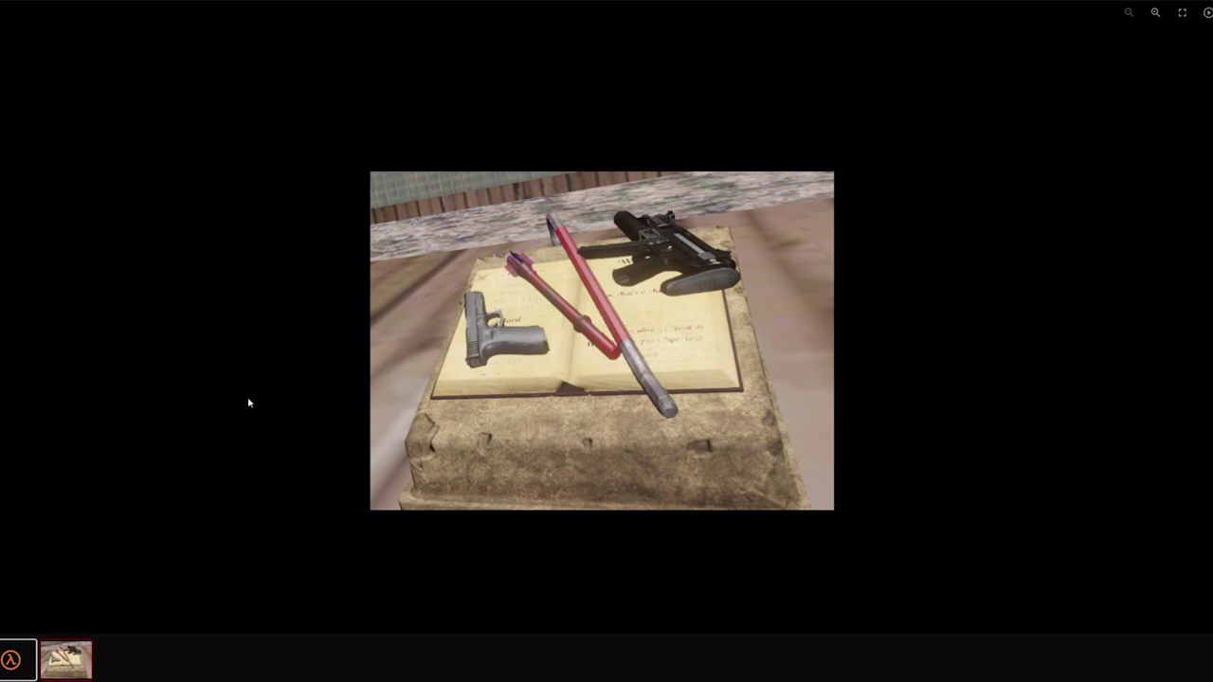
{"action": "left_click", "coordinate": [79, 69]}
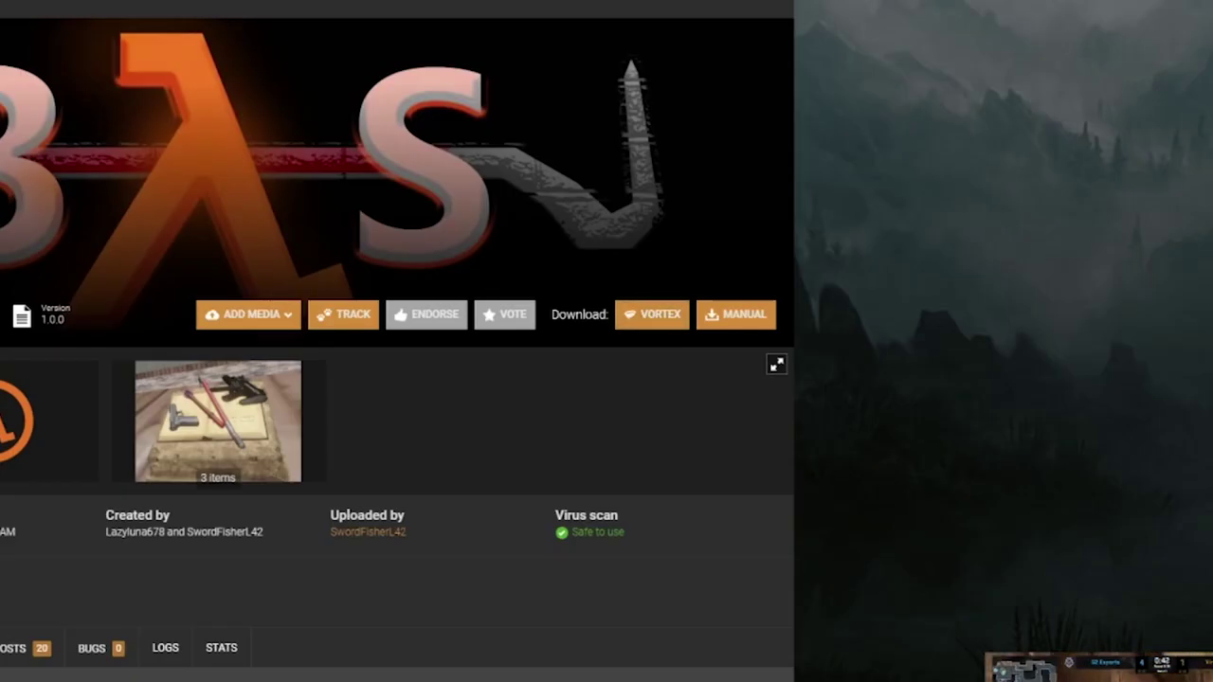
Download the Half Life 1 Pack through Vortex with the free slow download, allowing the site to open Vortex.
{"action": "left_click", "coordinate": [650, 317]}
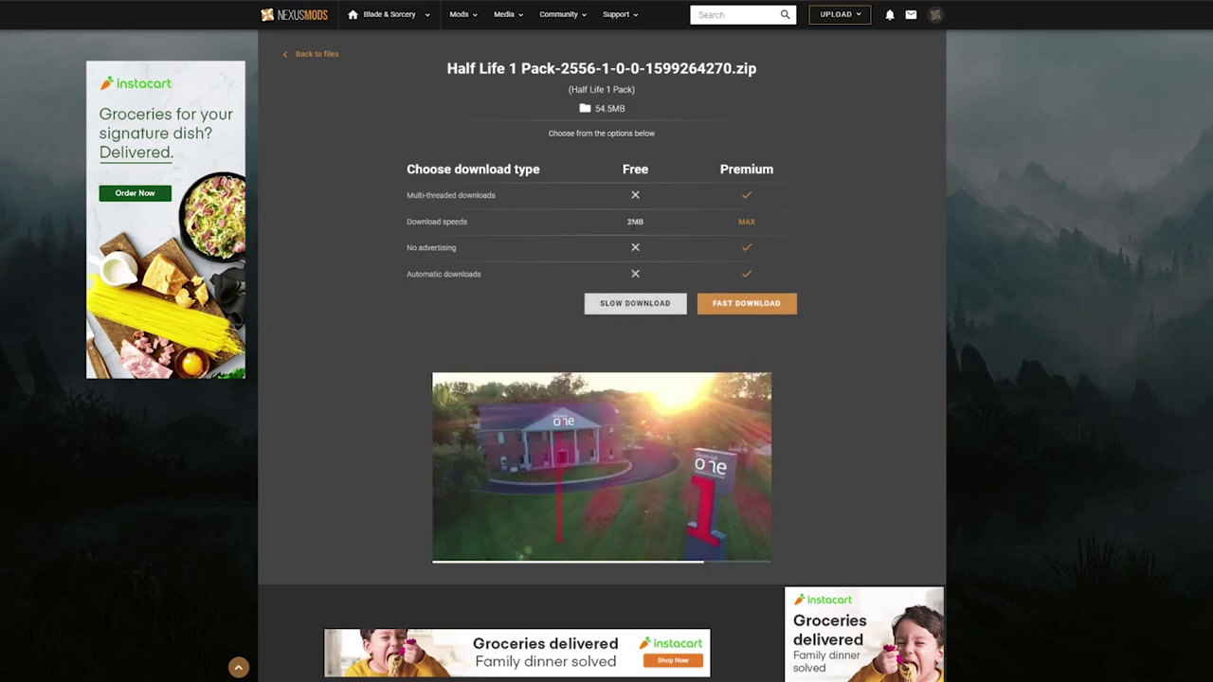
{"action": "left_click", "coordinate": [647, 305]}
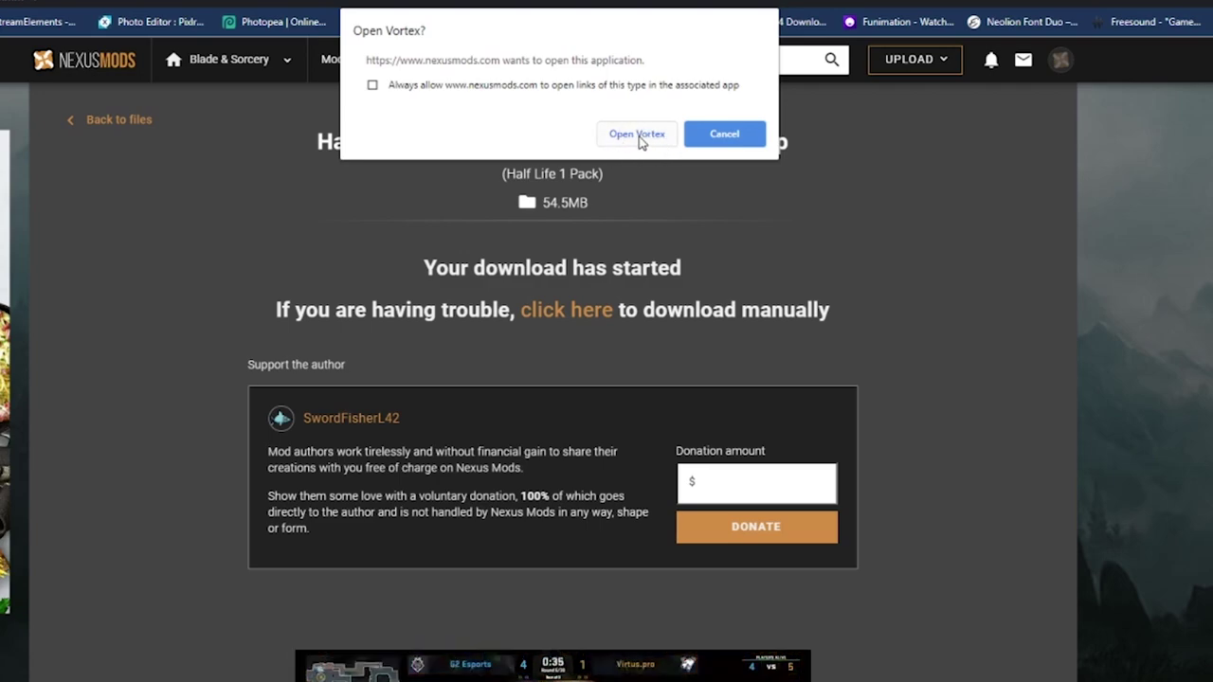
{"action": "left_click", "coordinate": [638, 138]}
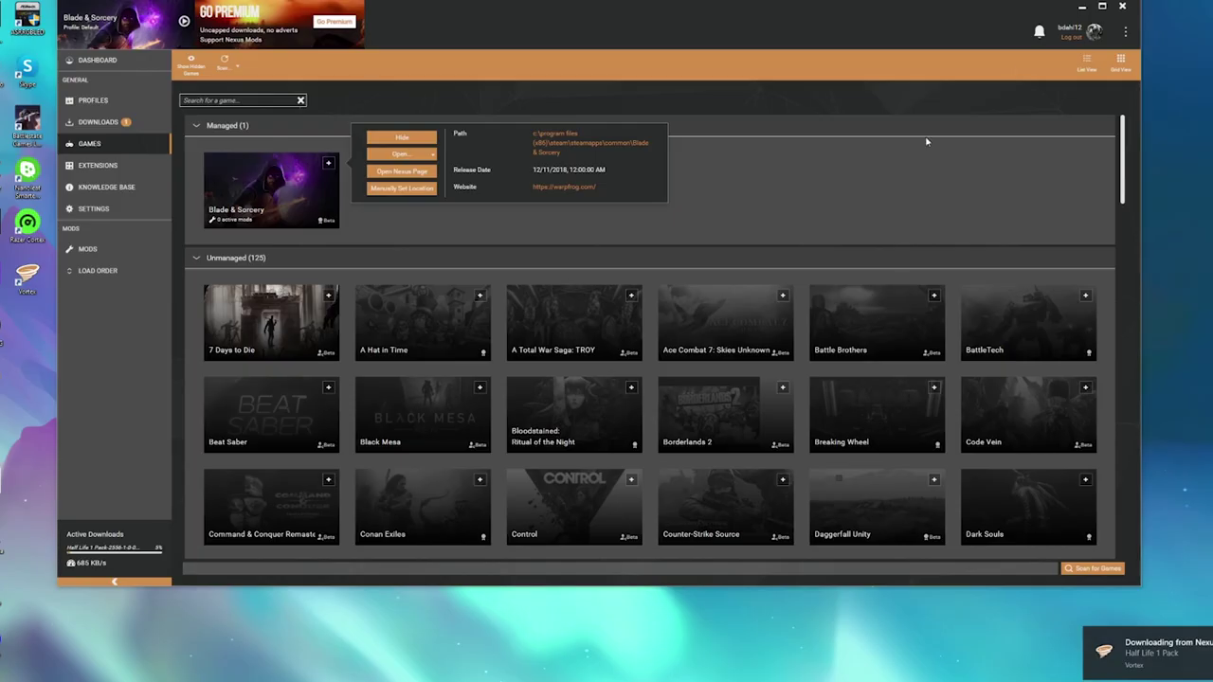
Install and enable the downloaded Half Life 1 Pack in Vortex, and check its status among the game's mods.
{"action": "left_click", "coordinate": [97, 168]}
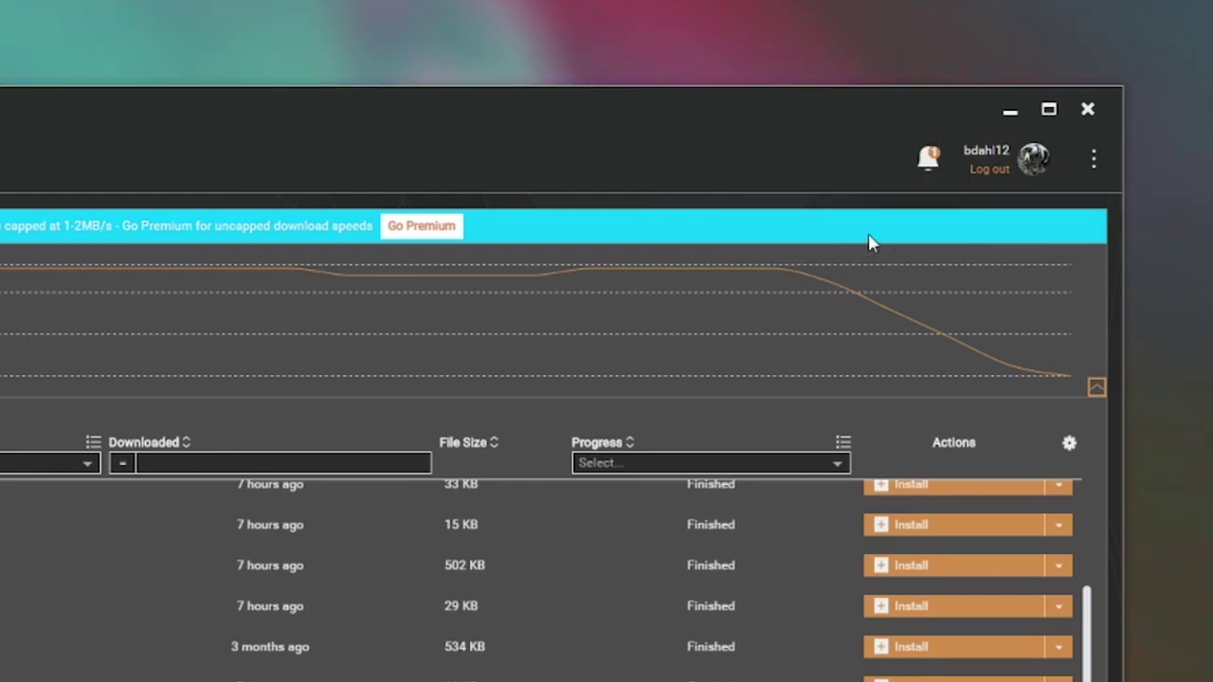
{"action": "left_click", "coordinate": [937, 162]}
{"action": "left_click", "coordinate": [1021, 226]}
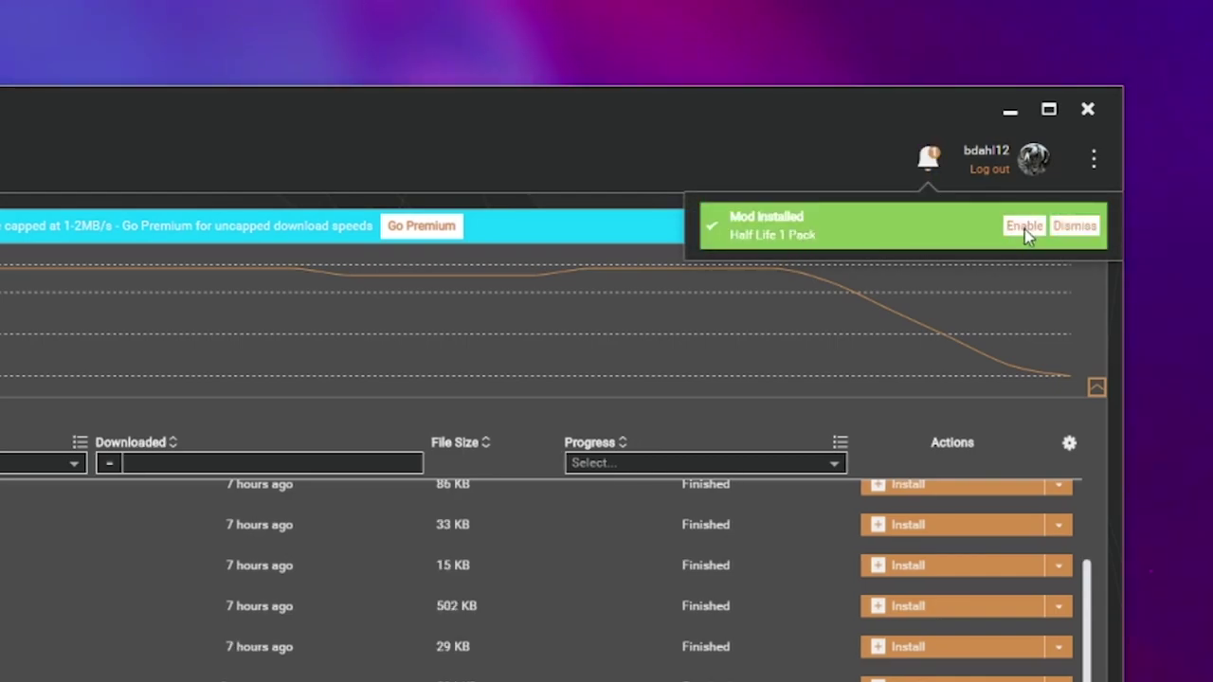
{"action": "left_click", "coordinate": [1024, 226]}
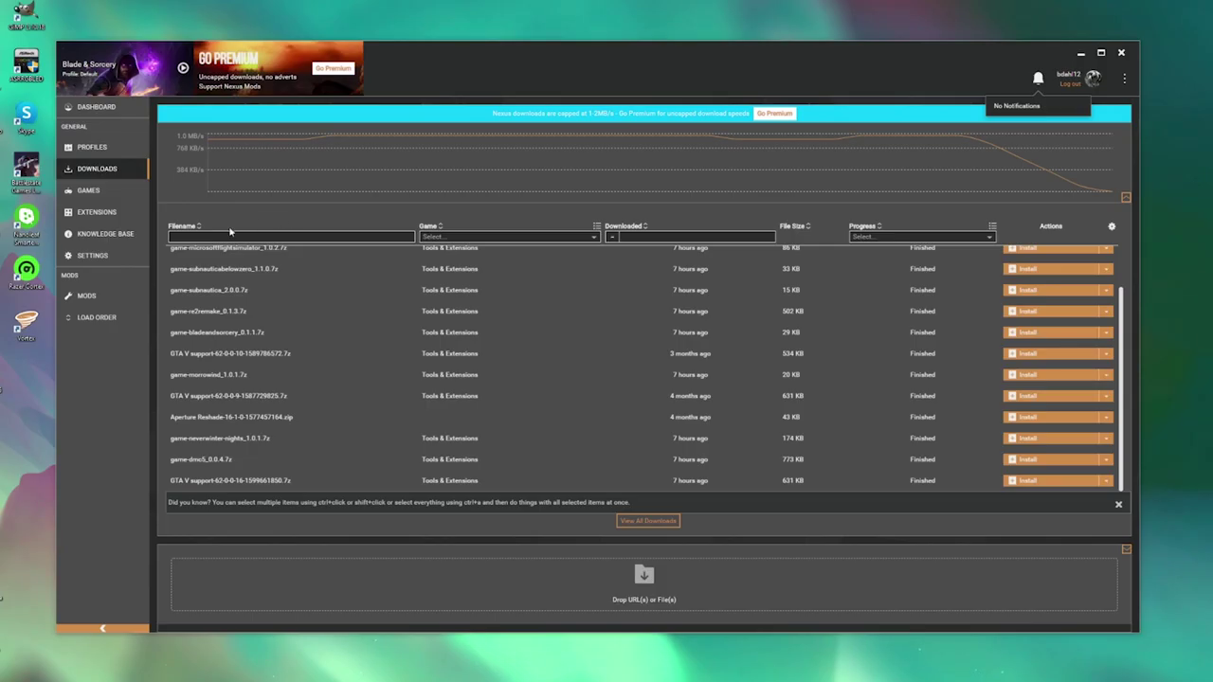
{"action": "left_click", "coordinate": [87, 295]}
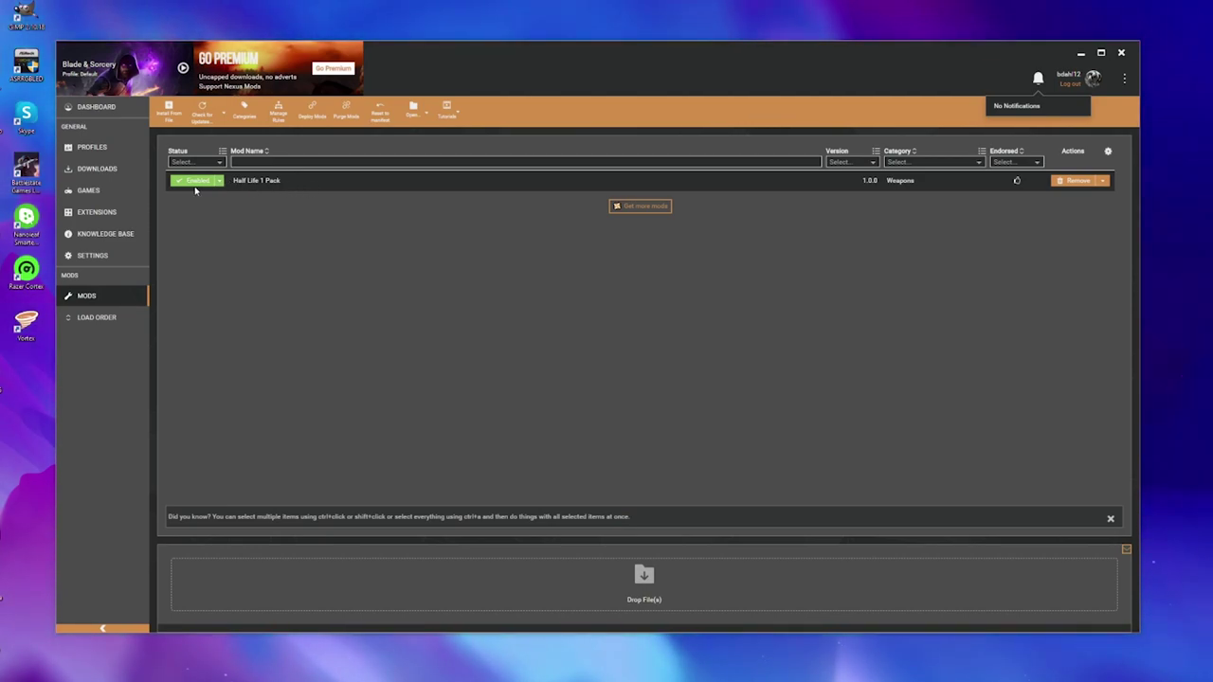
Look through the managed games in Vortex and check the installed Blade & Sorcery mods for updates.
{"action": "left_click", "coordinate": [90, 190]}
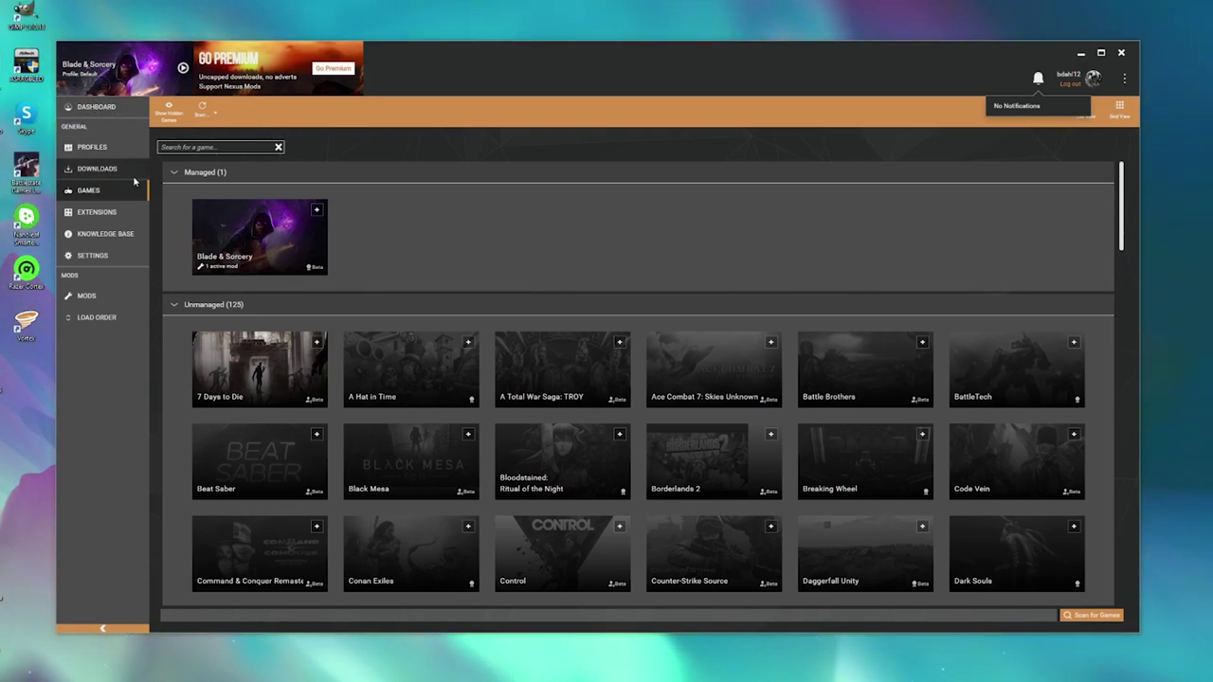
{"action": "left_click", "coordinate": [96, 303]}
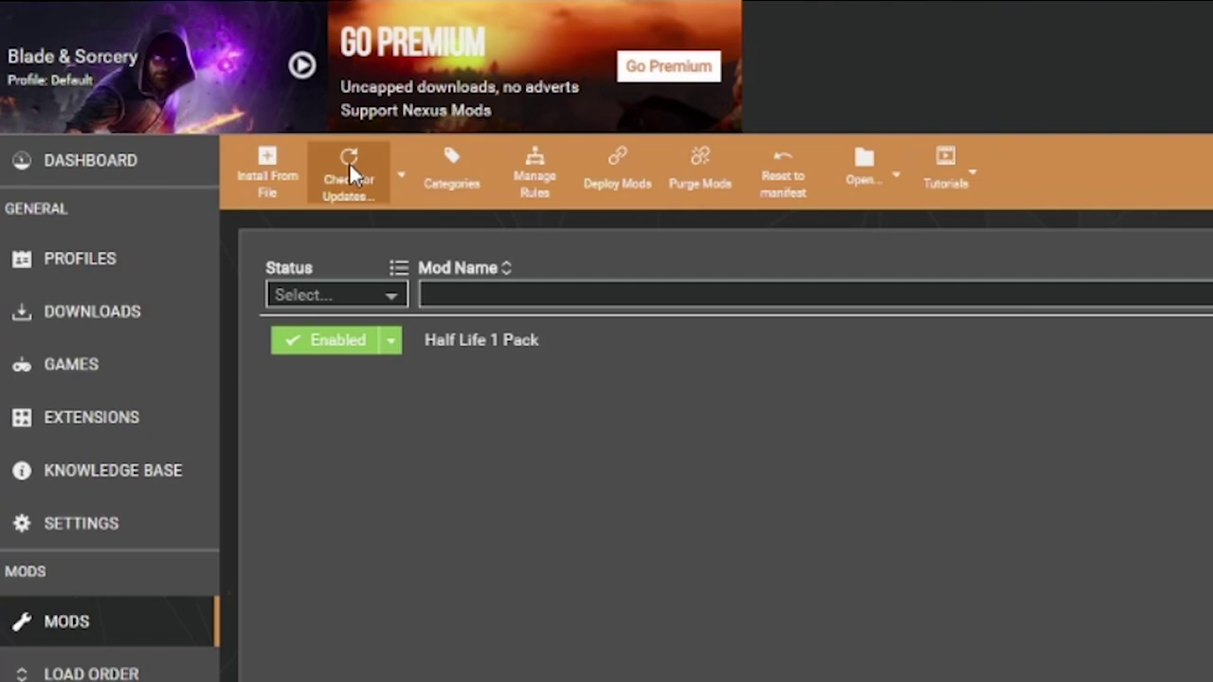
{"action": "left_click", "coordinate": [368, 168]}
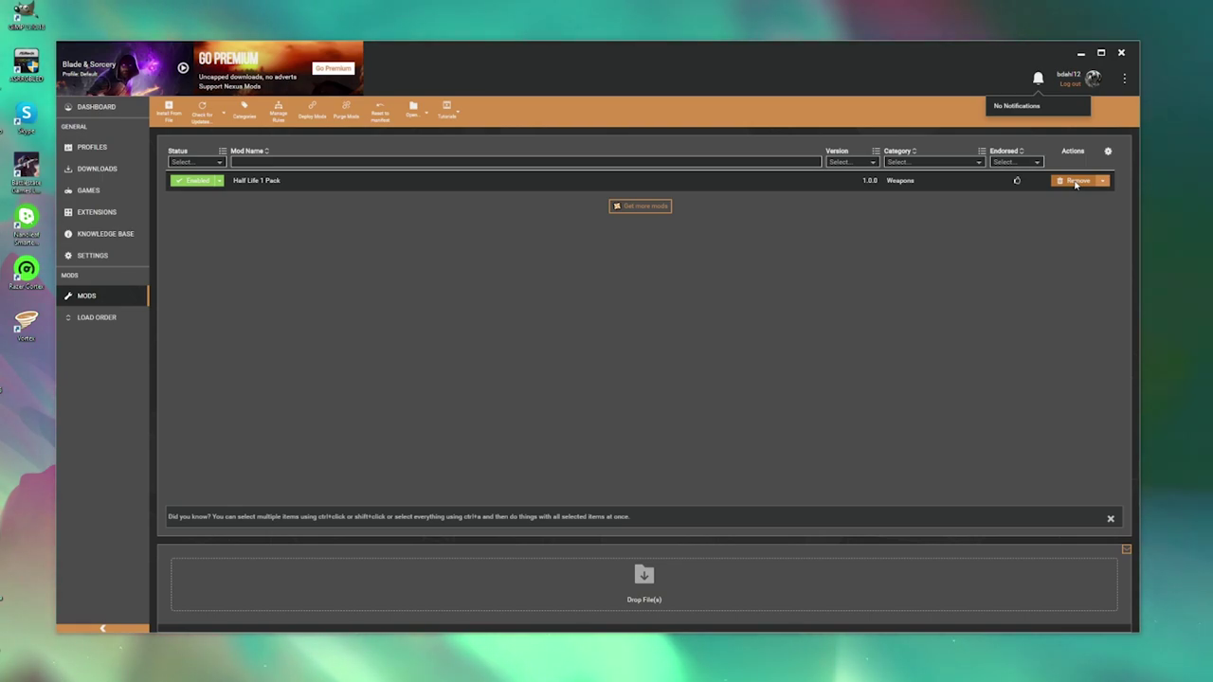
{"action": "left_click", "coordinate": [1082, 54]}
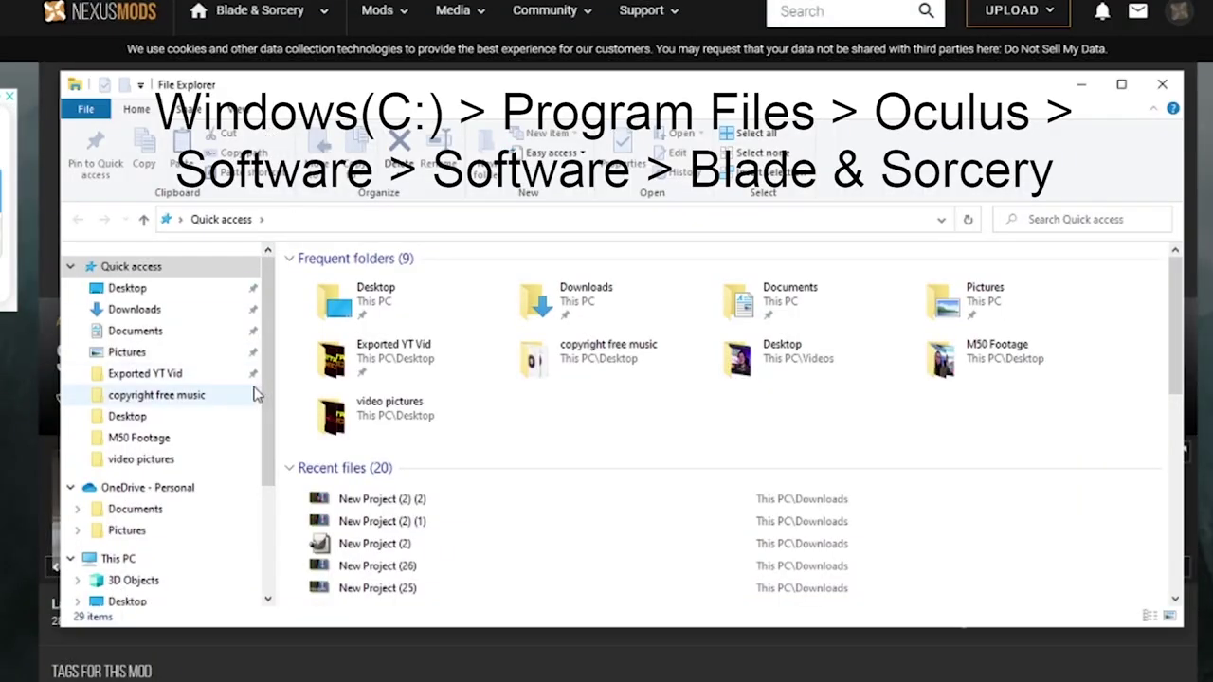
Browse in File Explorer to the Steam games folder at Windows (C:) > Program Files (x86) > Steam > steamapps > common.
{"action": "scroll", "coordinate": [261, 394], "scroll_direction": "down", "scroll_amount": 3}
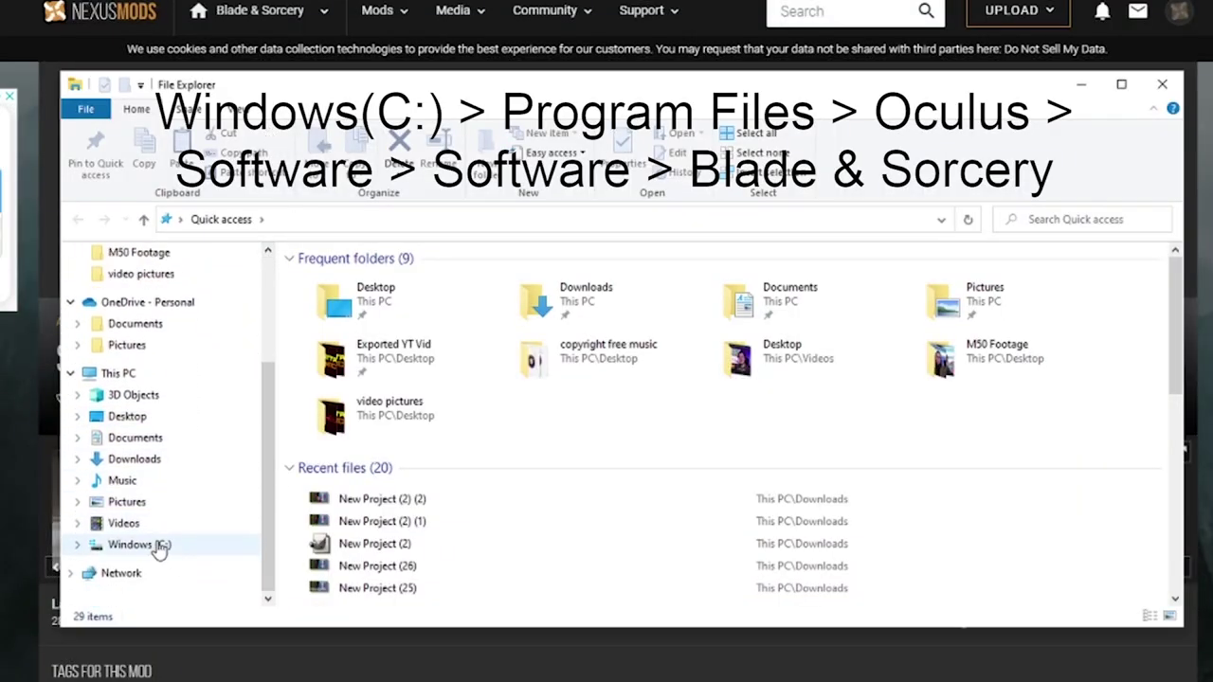
{"action": "left_click", "coordinate": [158, 548]}
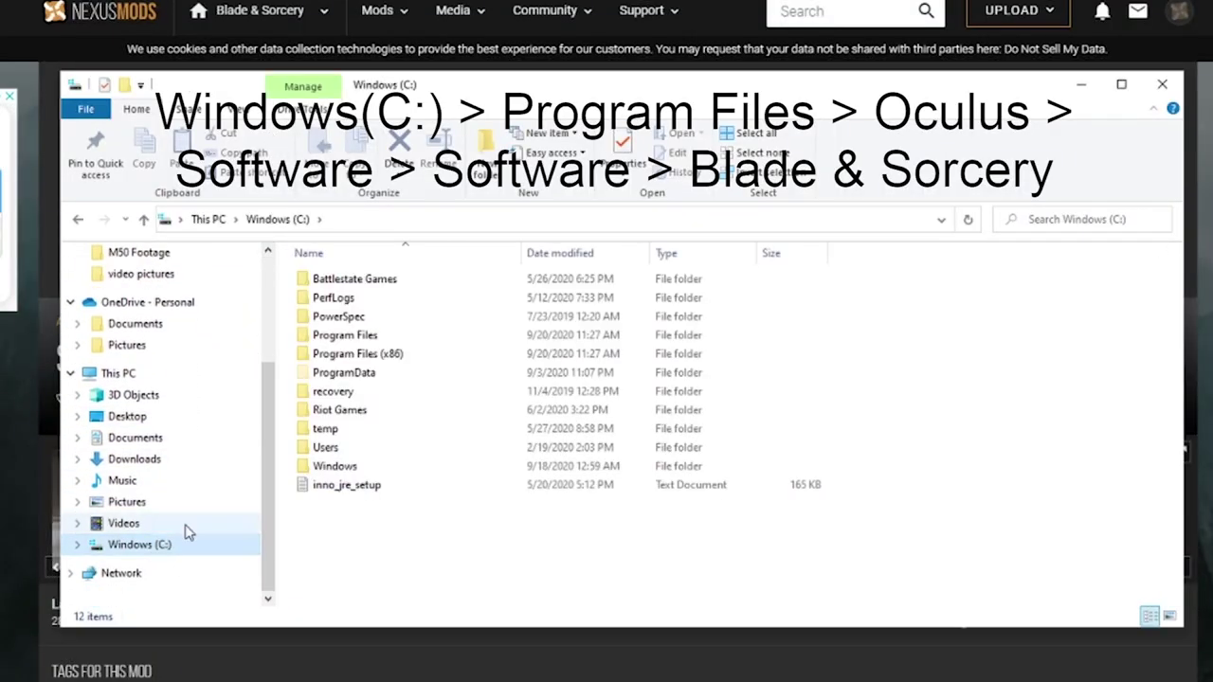
{"action": "left_click", "coordinate": [349, 357]}
{"action": "double_click", "coordinate": [350, 356]}
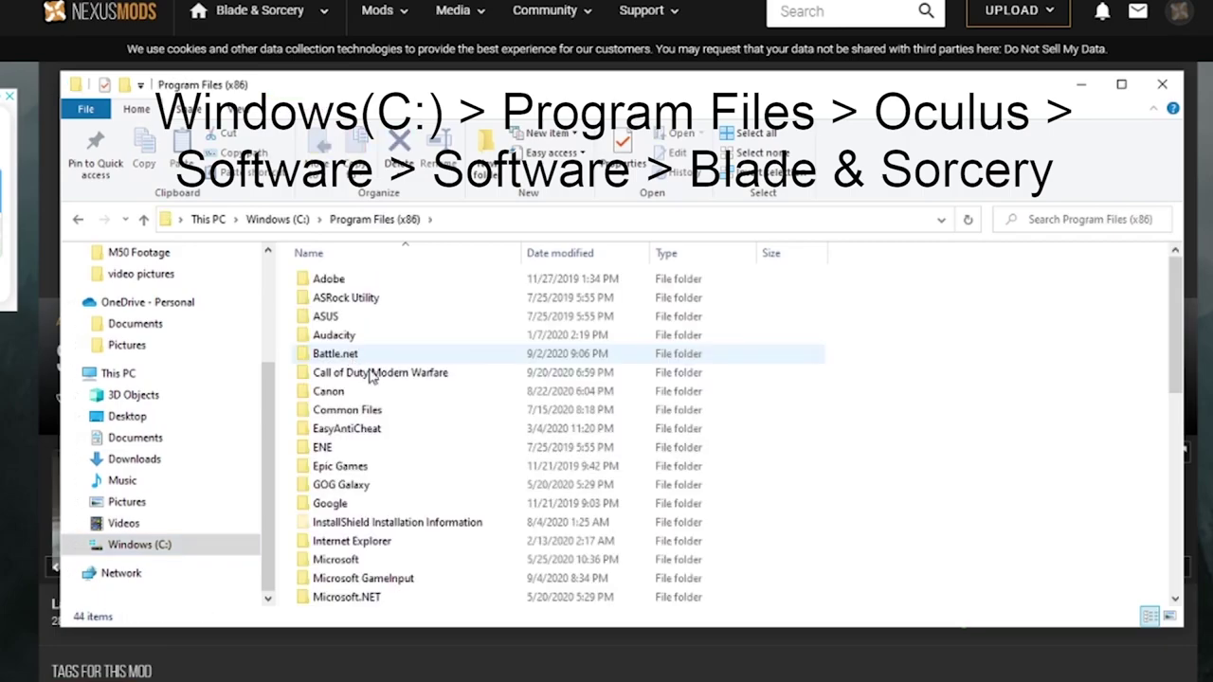
{"action": "scroll", "coordinate": [407, 393], "scroll_direction": "down", "scroll_amount": 5}
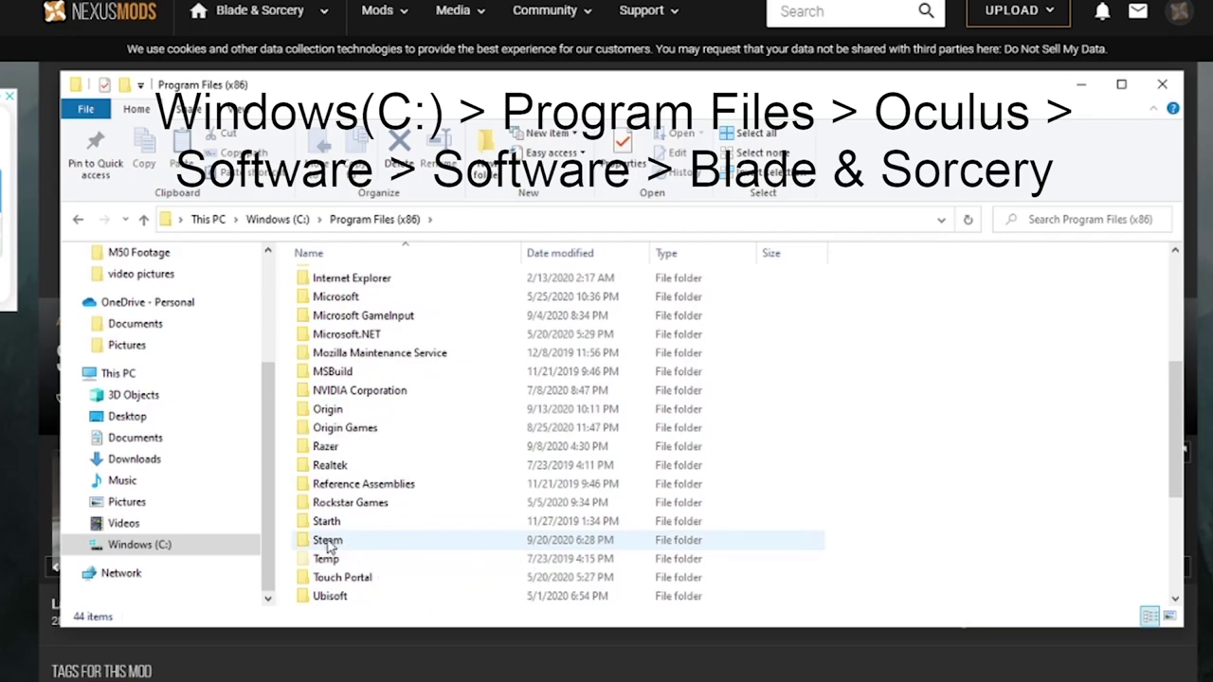
{"action": "double_click", "coordinate": [328, 542]}
{"action": "scroll", "coordinate": [436, 355], "scroll_direction": "down", "scroll_amount": 1}
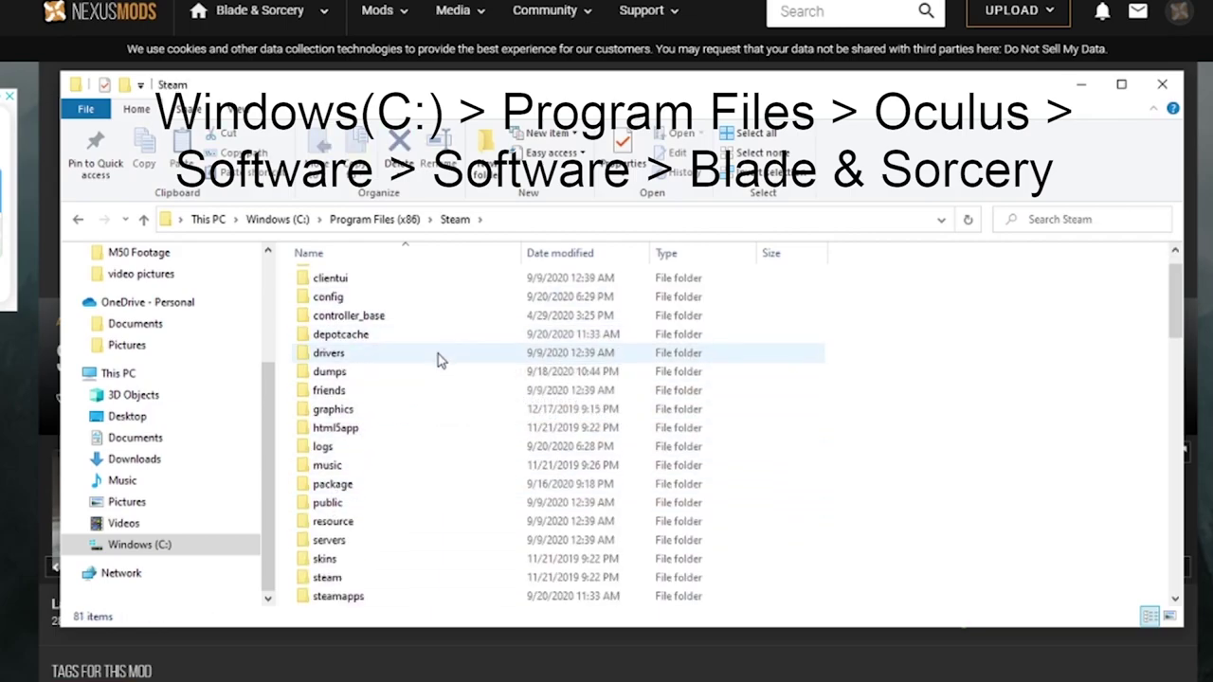
{"action": "scroll", "coordinate": [438, 357], "scroll_direction": "down", "scroll_amount": 1}
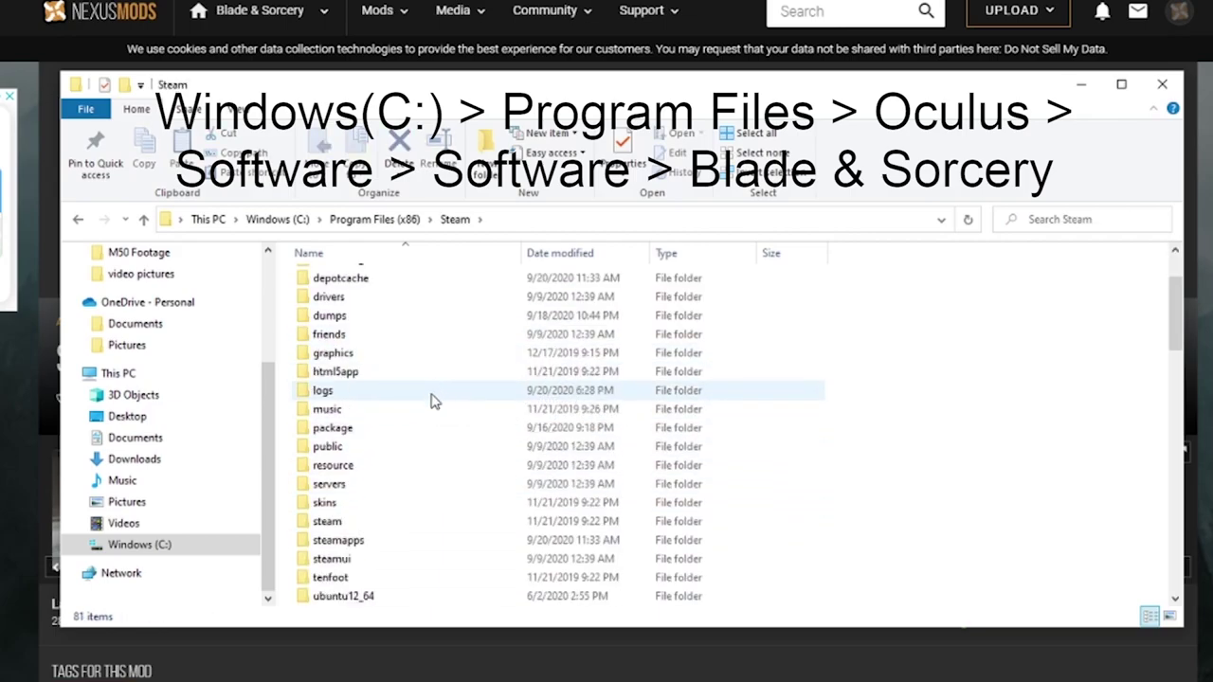
{"action": "double_click", "coordinate": [349, 544]}
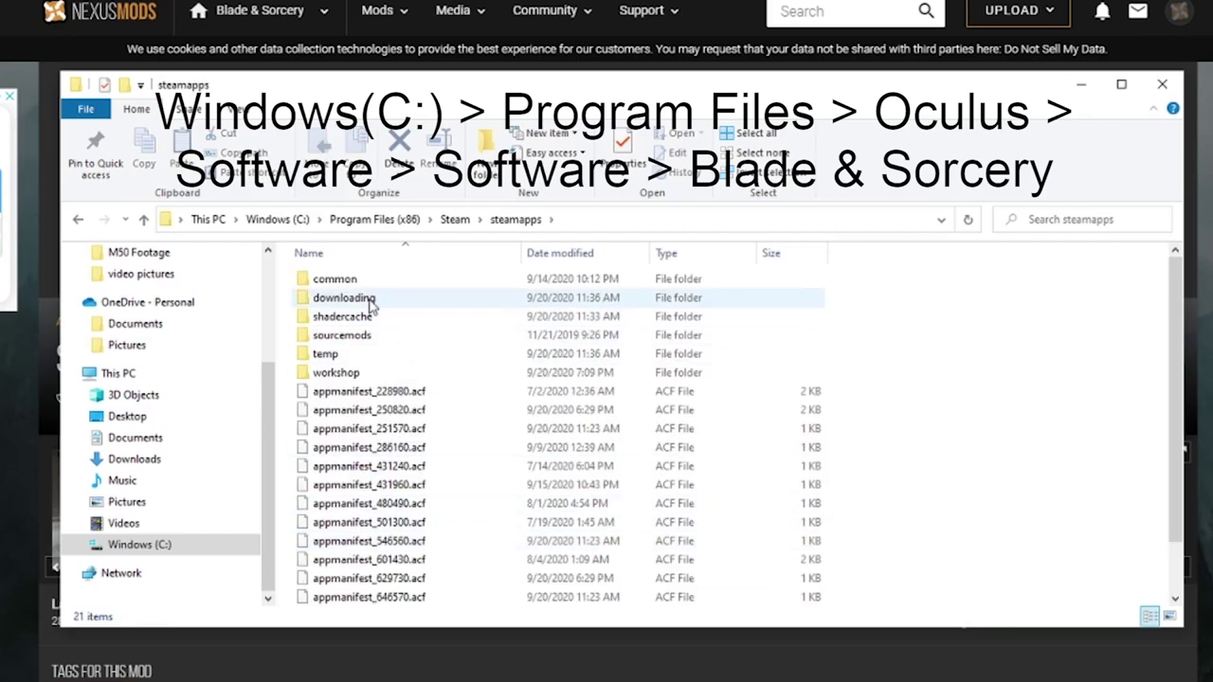
{"action": "double_click", "coordinate": [332, 281]}
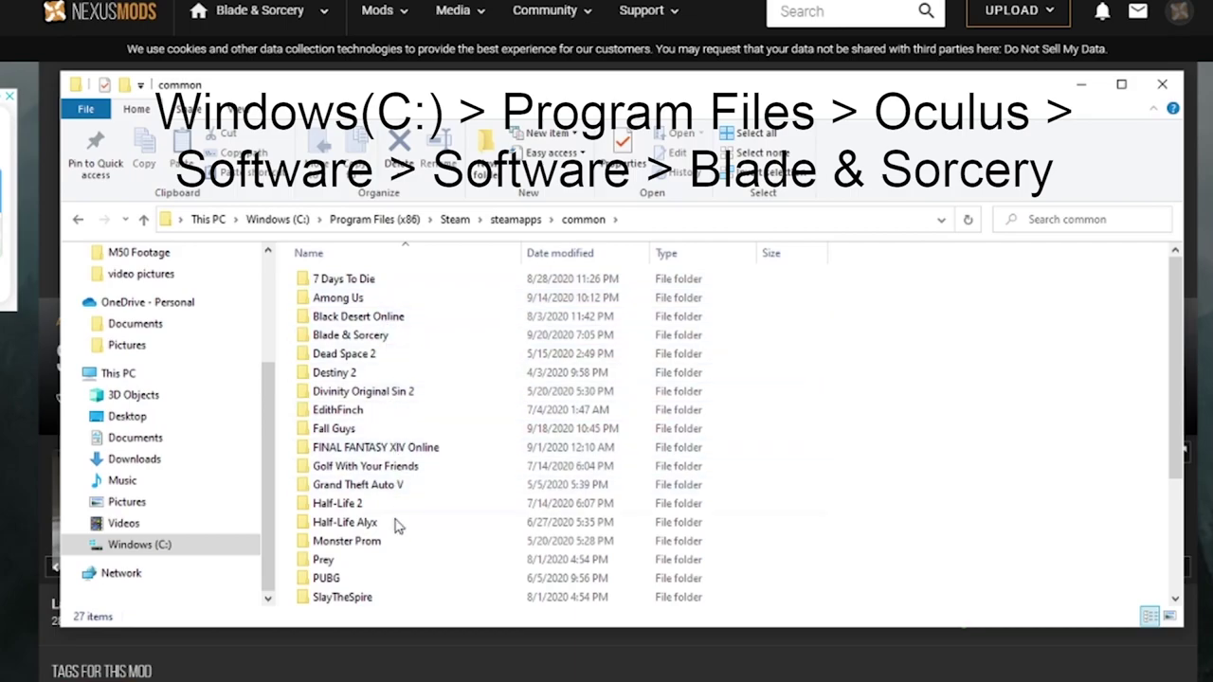
Open the StreamingAssets folder inside Blade & Sorcery > BladeAndSorcery_Data and locate the AAA-HalfLifePack mod folder.
{"action": "double_click", "coordinate": [342, 340]}
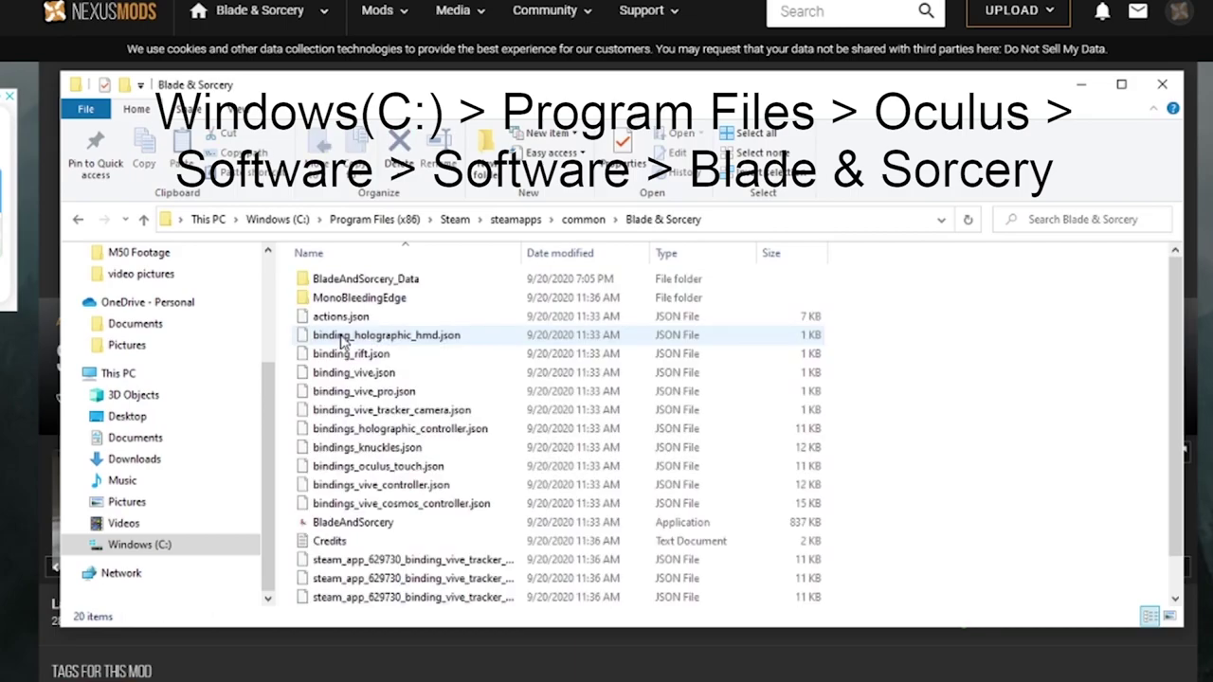
{"action": "double_click", "coordinate": [367, 282]}
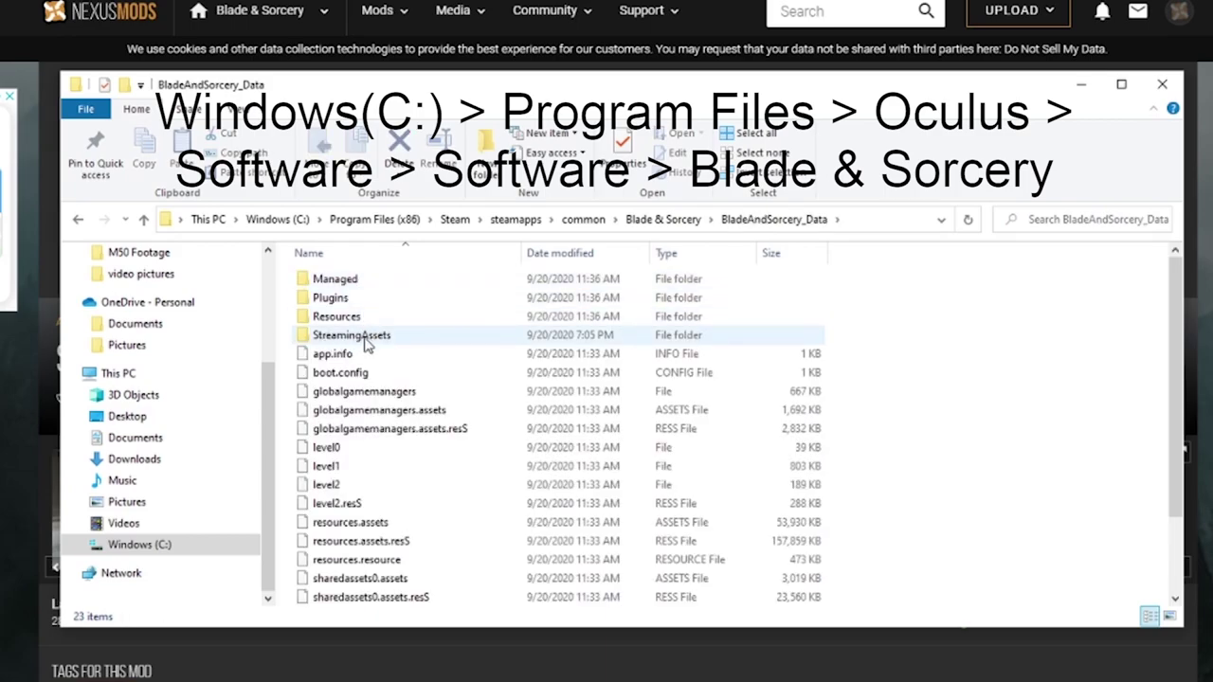
{"action": "double_click", "coordinate": [365, 342]}
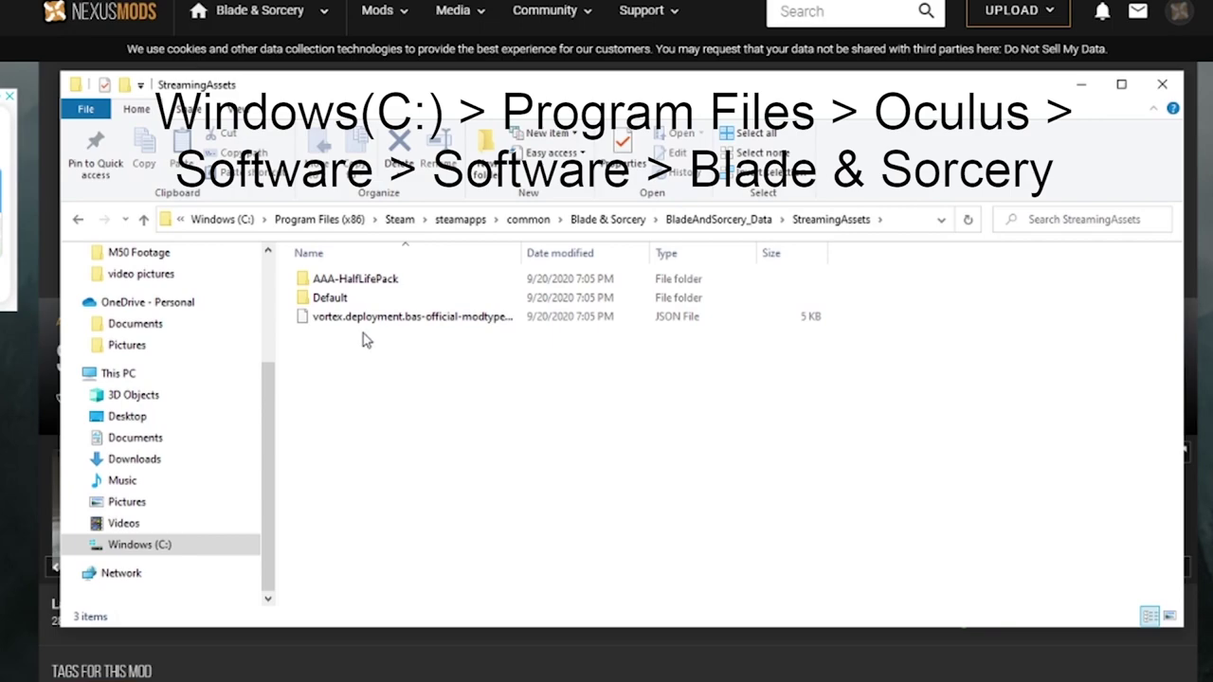
{"action": "left_click", "coordinate": [332, 280]}
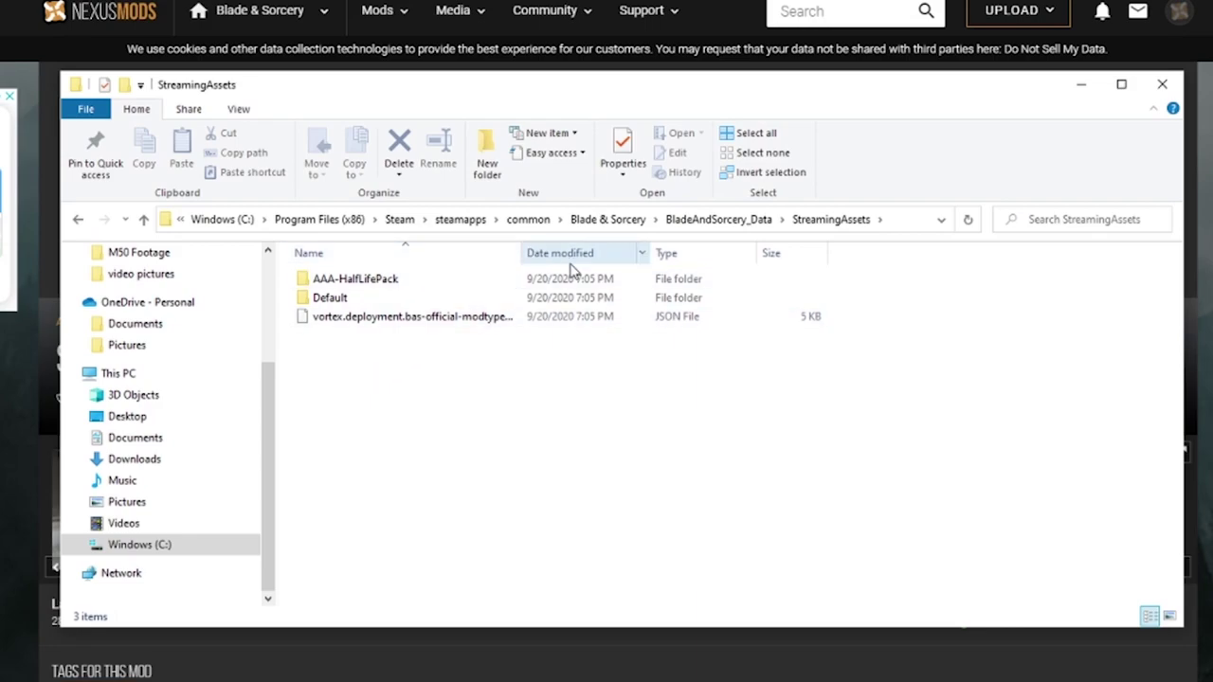
{"action": "left_click", "coordinate": [1085, 90]}
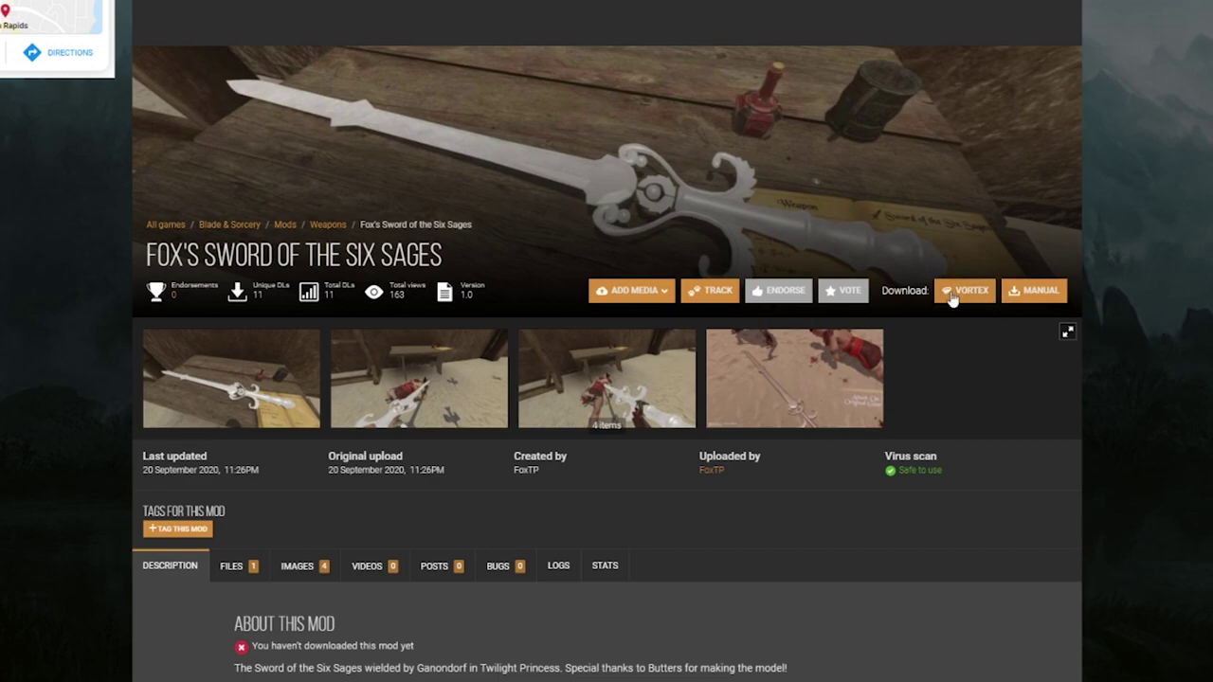
Download Fox's Sword of the Six Sages manually with the free slow download and move its zip from Downloads into the StreamingAssets folder.
{"action": "left_click", "coordinate": [1037, 293]}
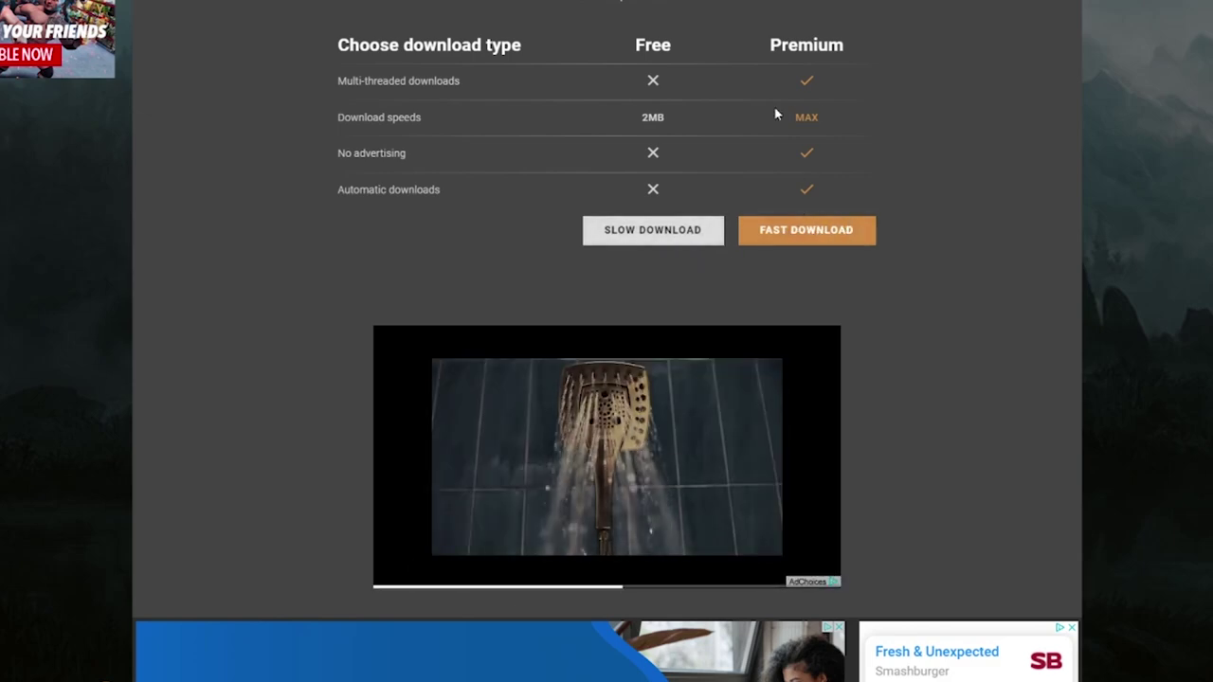
{"action": "left_click", "coordinate": [626, 231]}
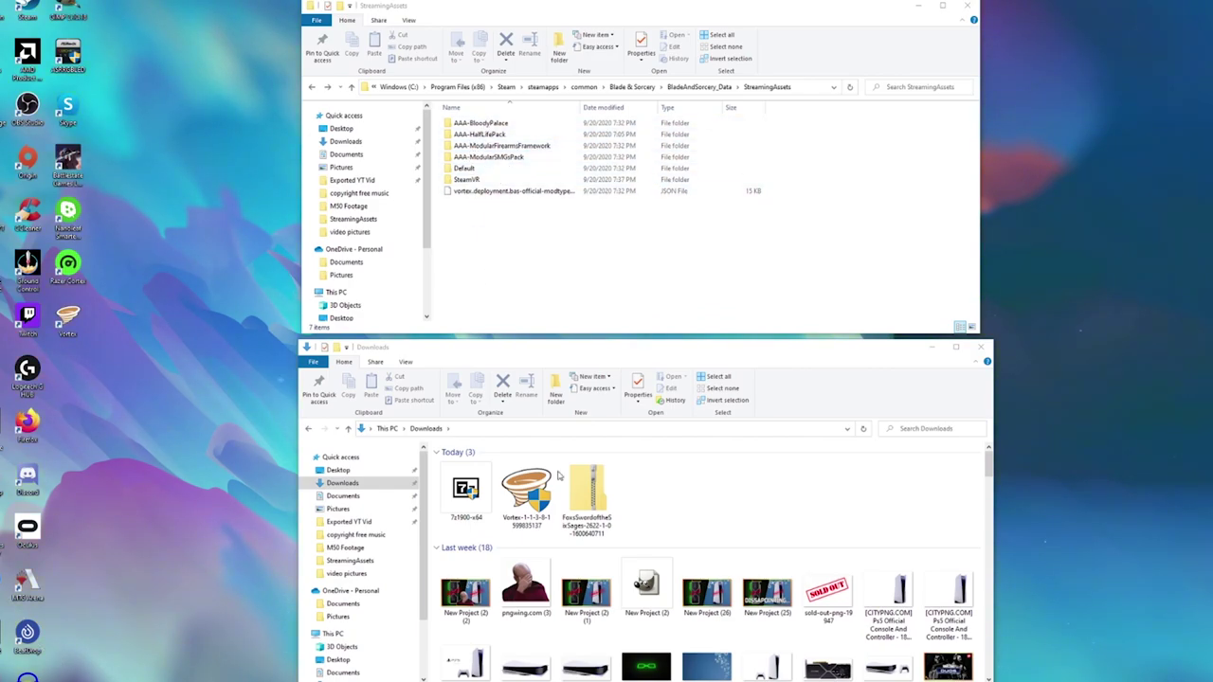
{"action": "left_click_drag", "start_coordinate": [588, 500], "coordinate": [485, 248]}
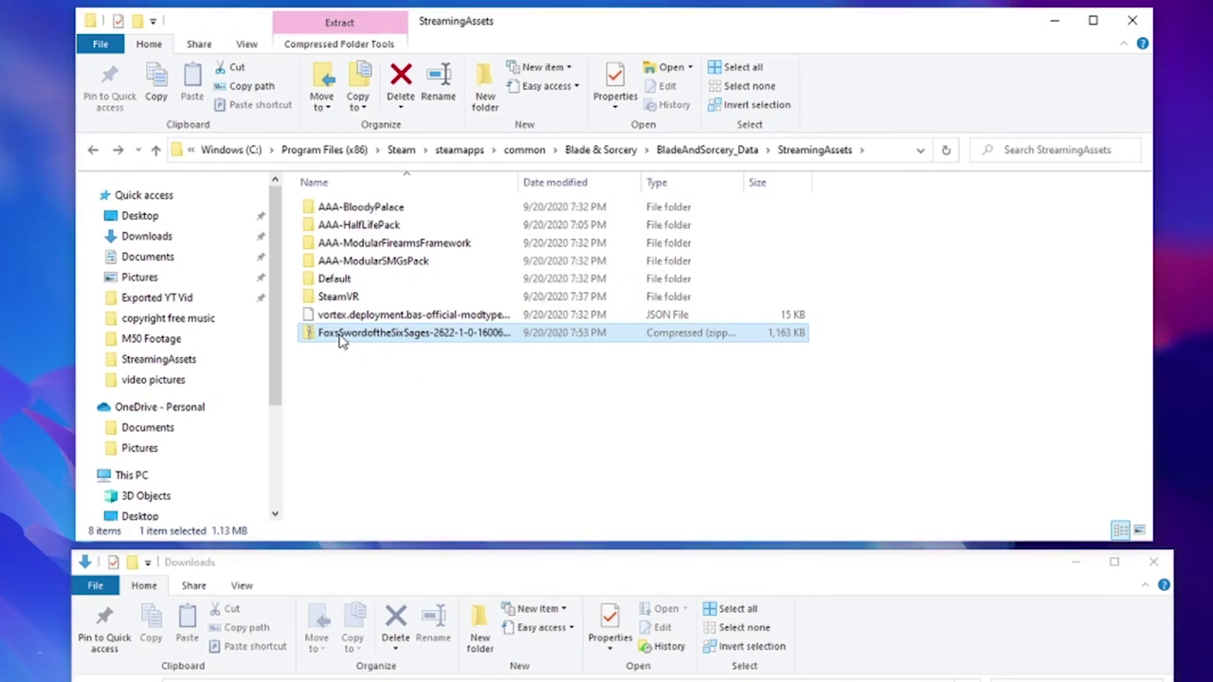
Extract the Fox's Sword of the Six Sages zip in place with 7-Zip and delete the zip file.
{"action": "right_click", "coordinate": [342, 341]}
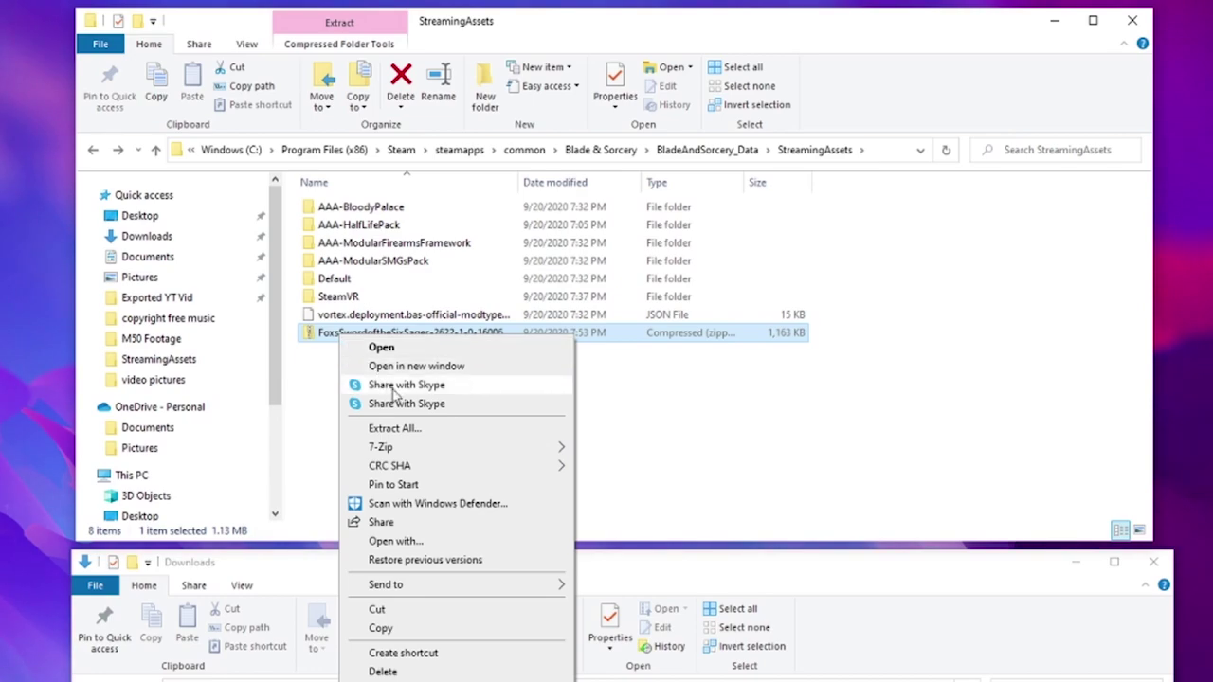
{"action": "mouse_move", "coordinate": [417, 453]}
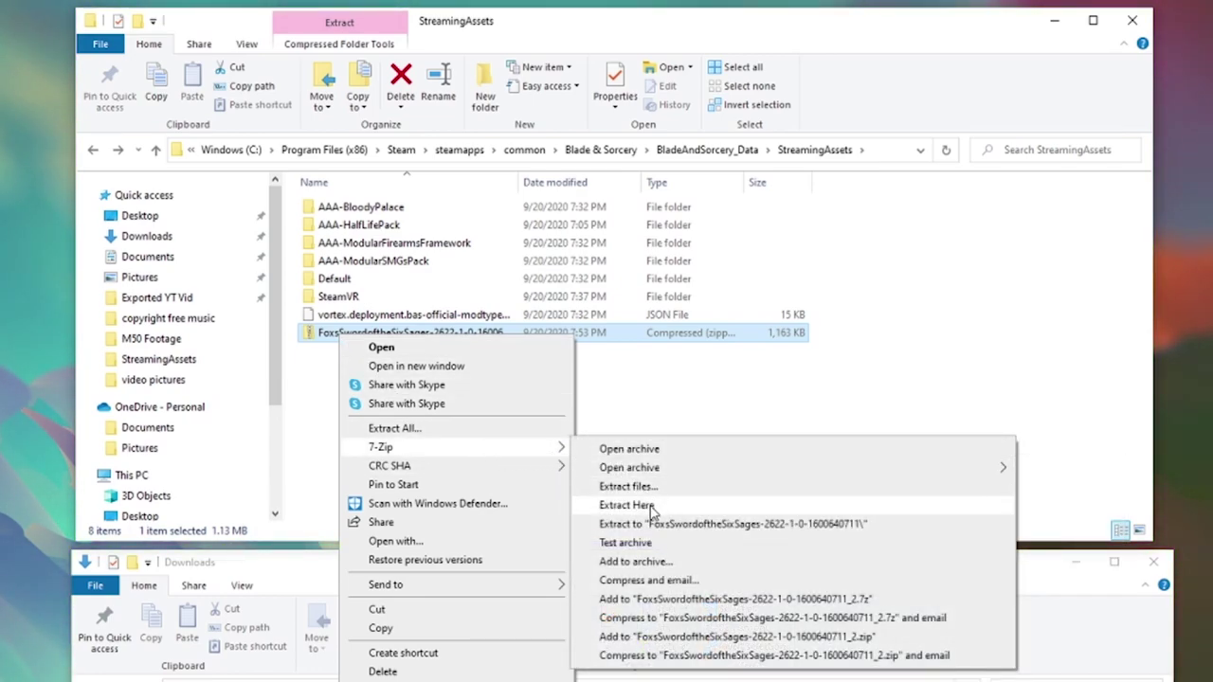
{"action": "left_click", "coordinate": [652, 507]}
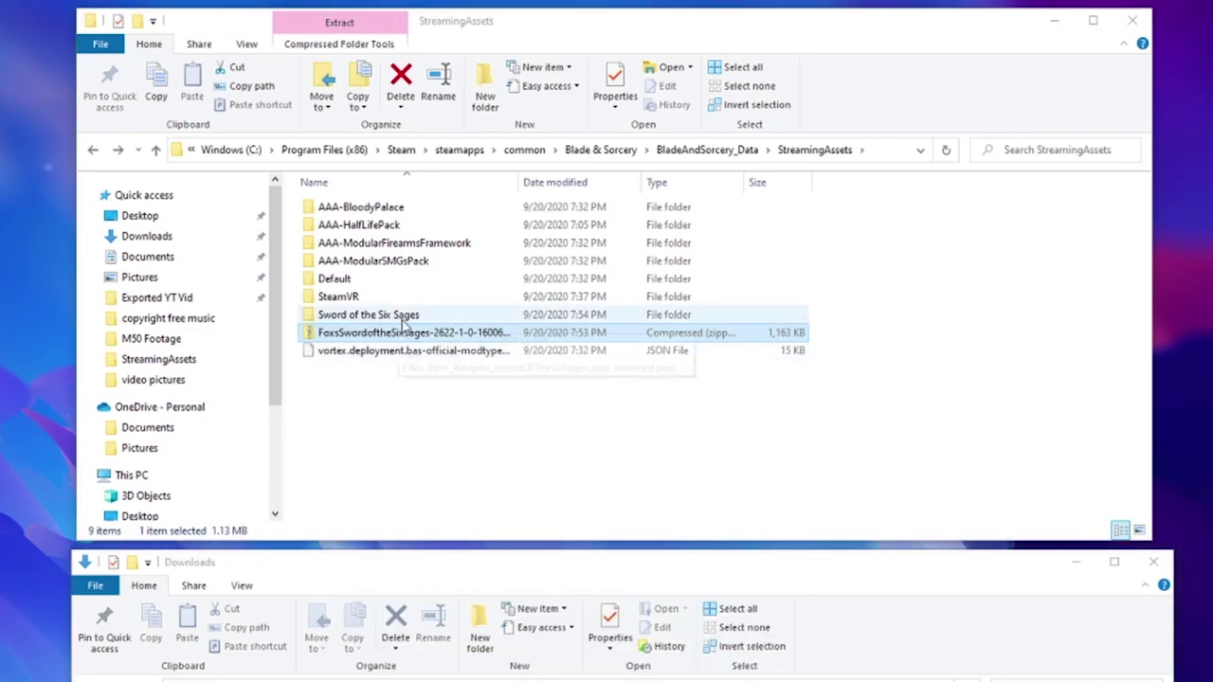
{"action": "right_click", "coordinate": [335, 342]}
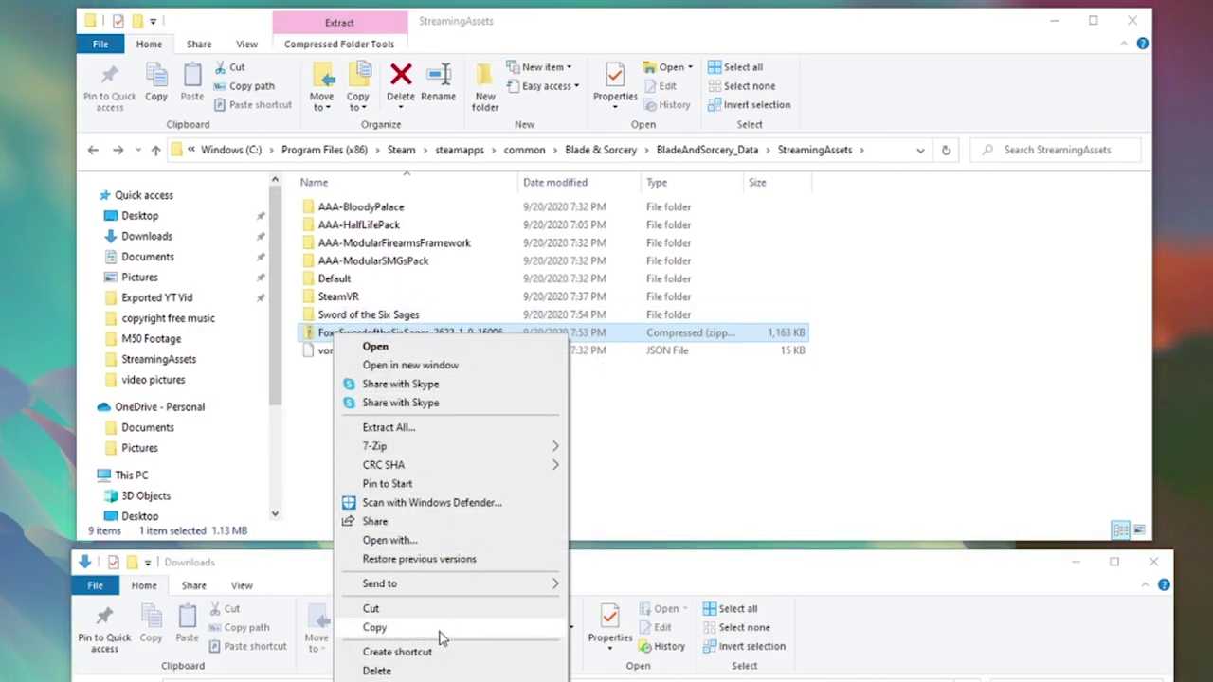
{"action": "left_click", "coordinate": [402, 671]}
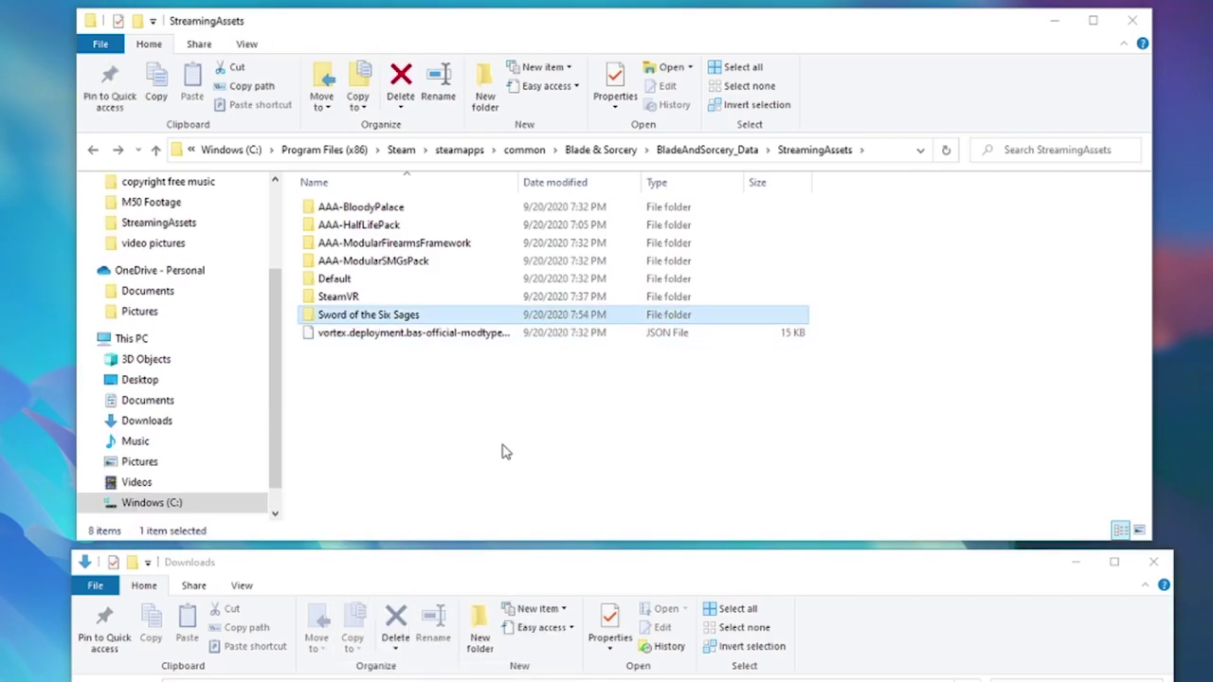